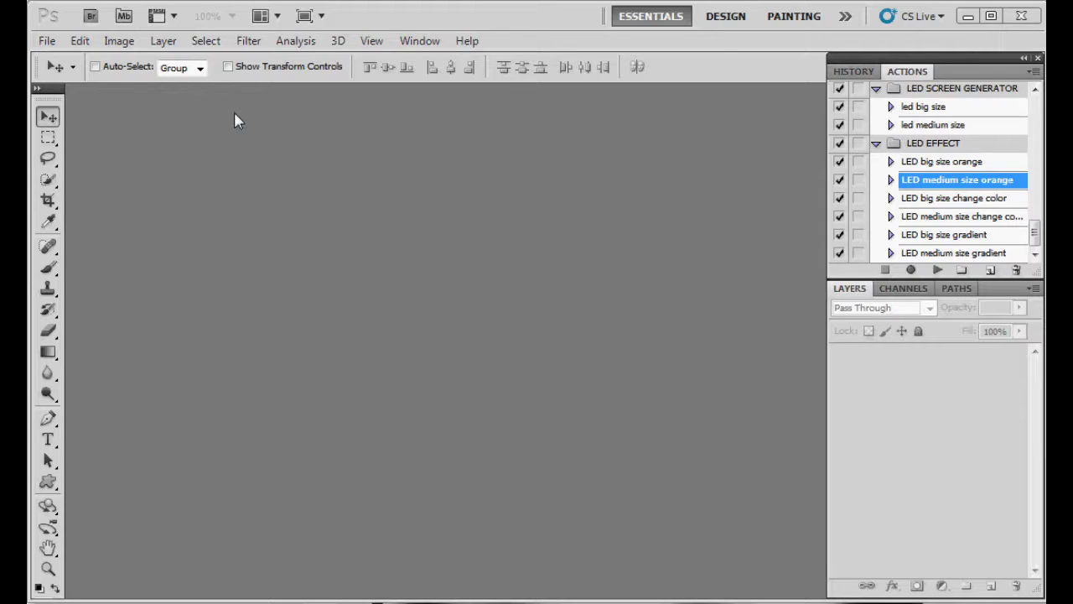
Create a new white document 600 px wide by 500 px high, Untitled-1
{"action": "left_click", "coordinate": [48, 41]}
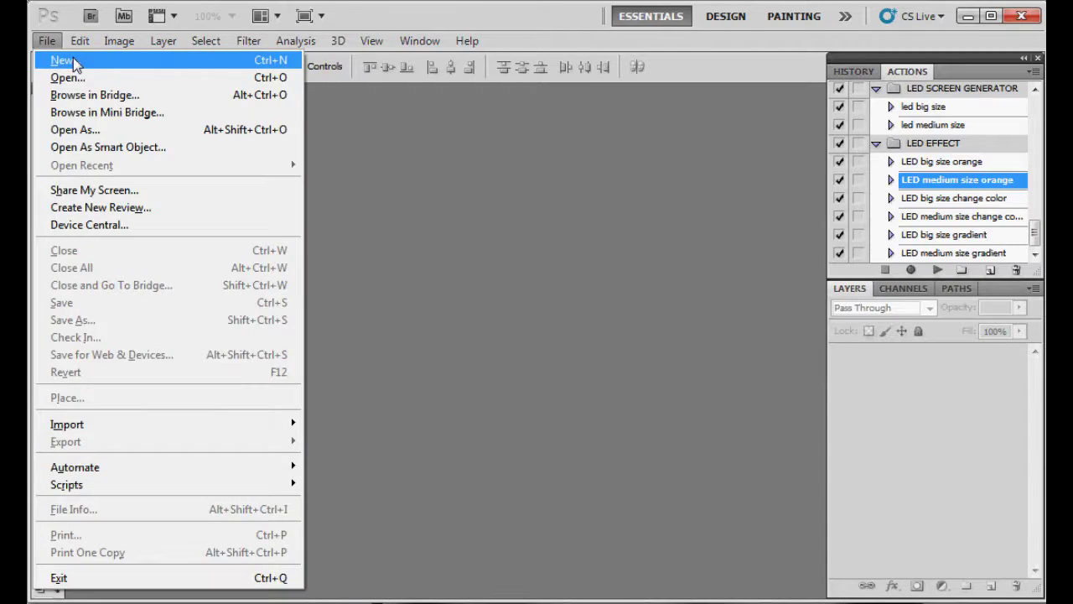
{"action": "left_click", "coordinate": [73, 60]}
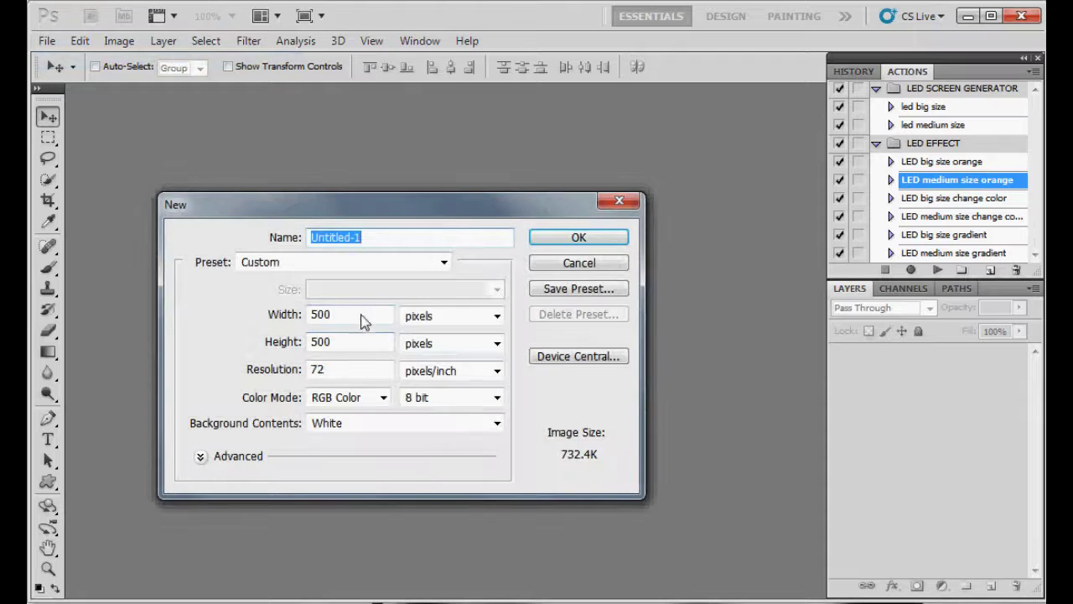
{"action": "double_click", "coordinate": [344, 317]}
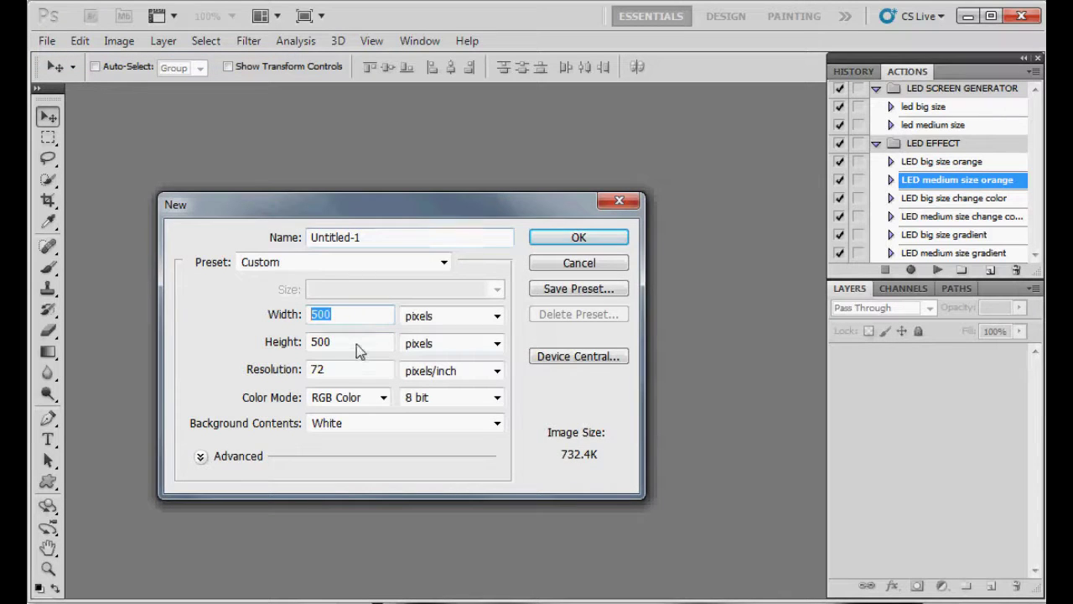
{"action": "left_click_drag", "start_coordinate": [311, 319], "coordinate": [316, 320]}
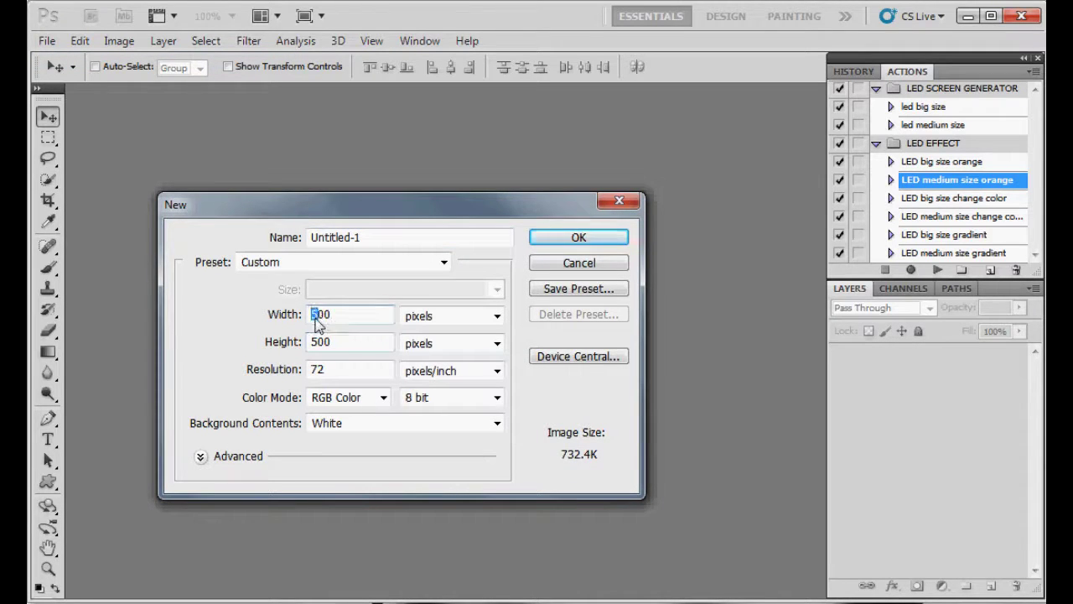
{"action": "type", "text": "6"}
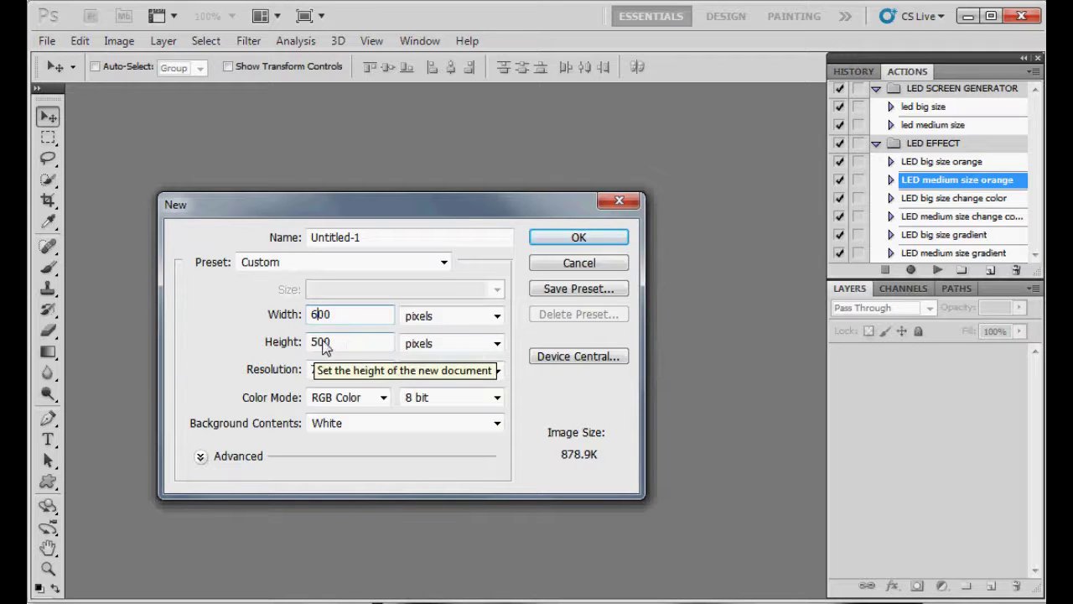
{"action": "left_click", "coordinate": [323, 349]}
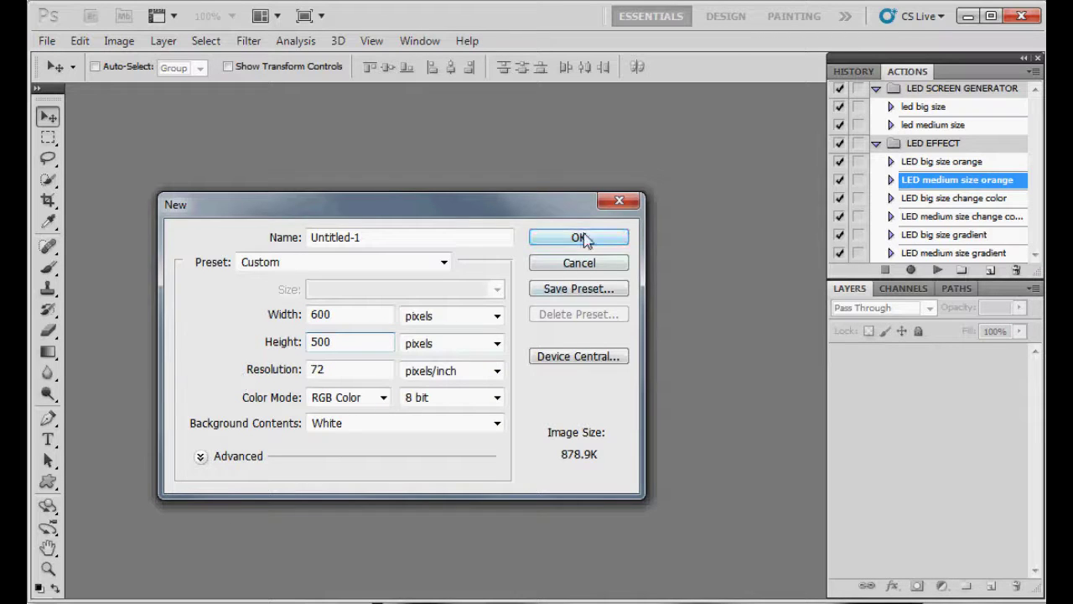
{"action": "left_click", "coordinate": [584, 239]}
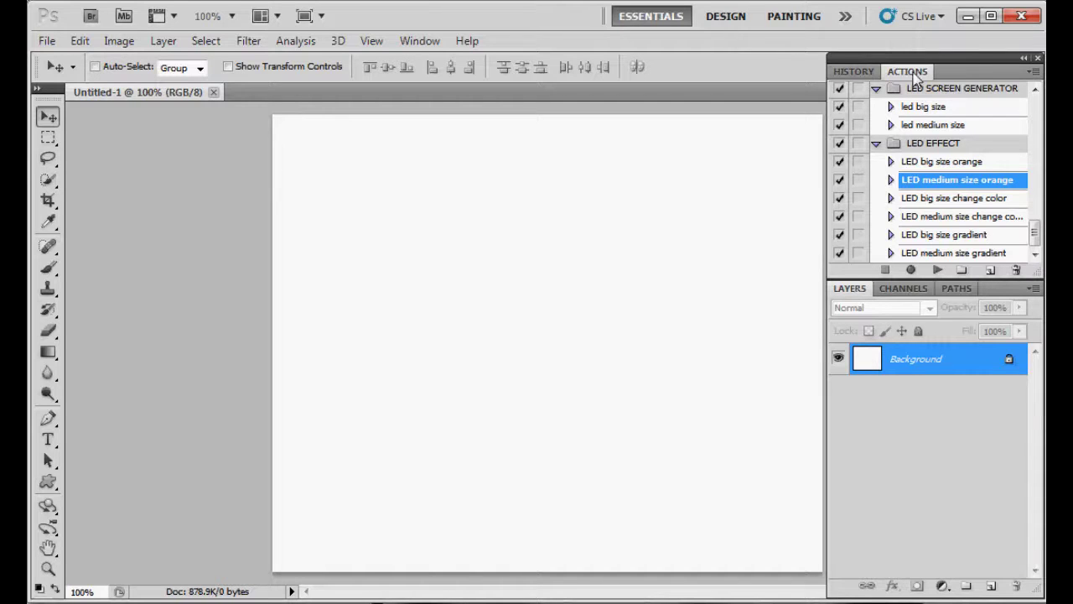
Play the LED SCREEN GENERATOR 'led medium size' action on the blank canvas
{"action": "left_click", "coordinate": [963, 90]}
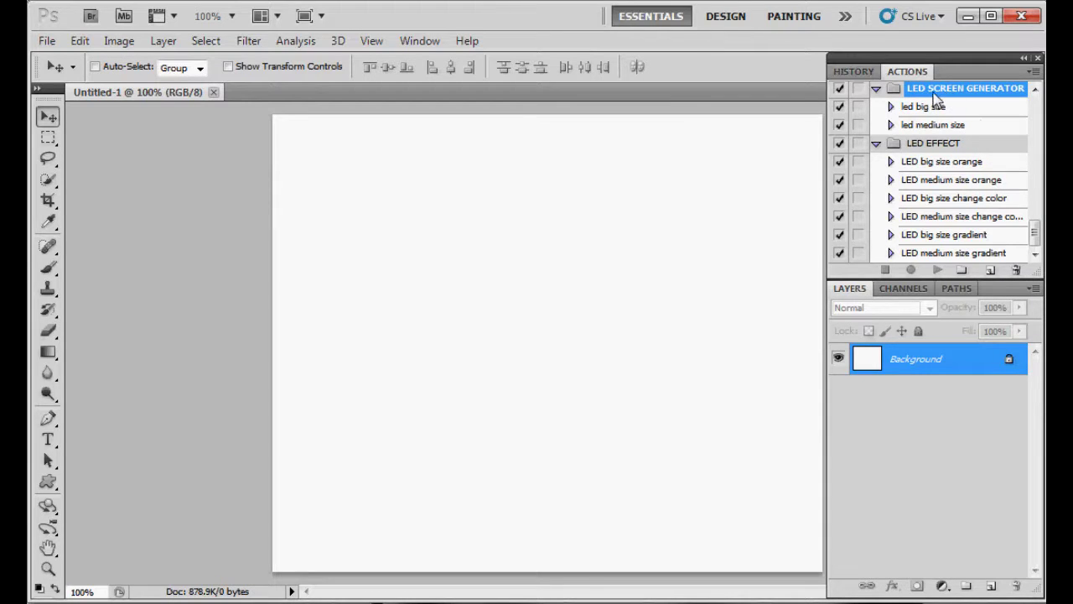
{"action": "left_click", "coordinate": [975, 107]}
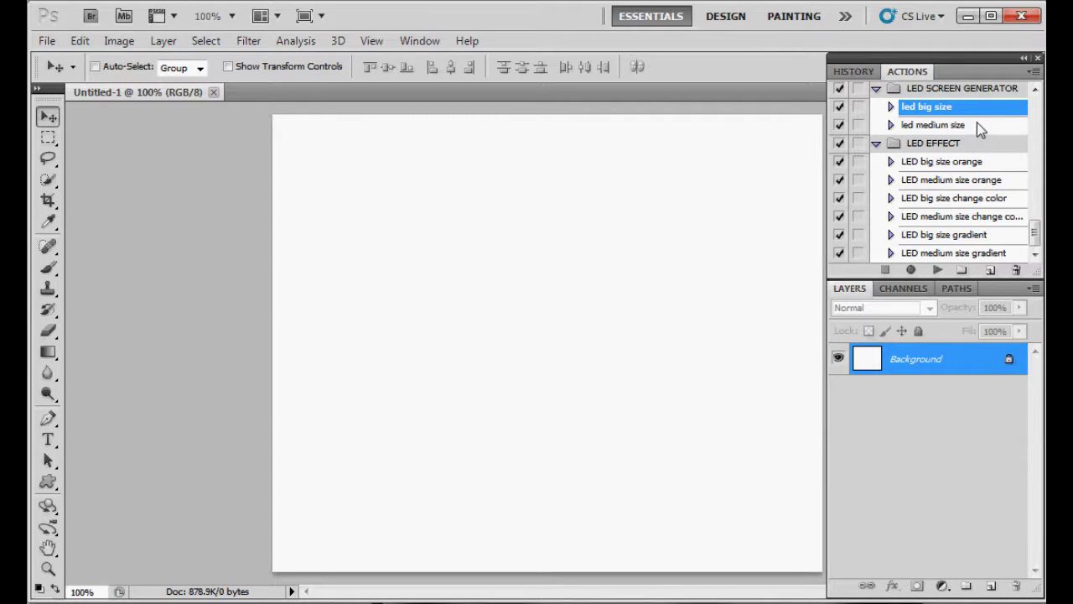
{"action": "left_click", "coordinate": [981, 126]}
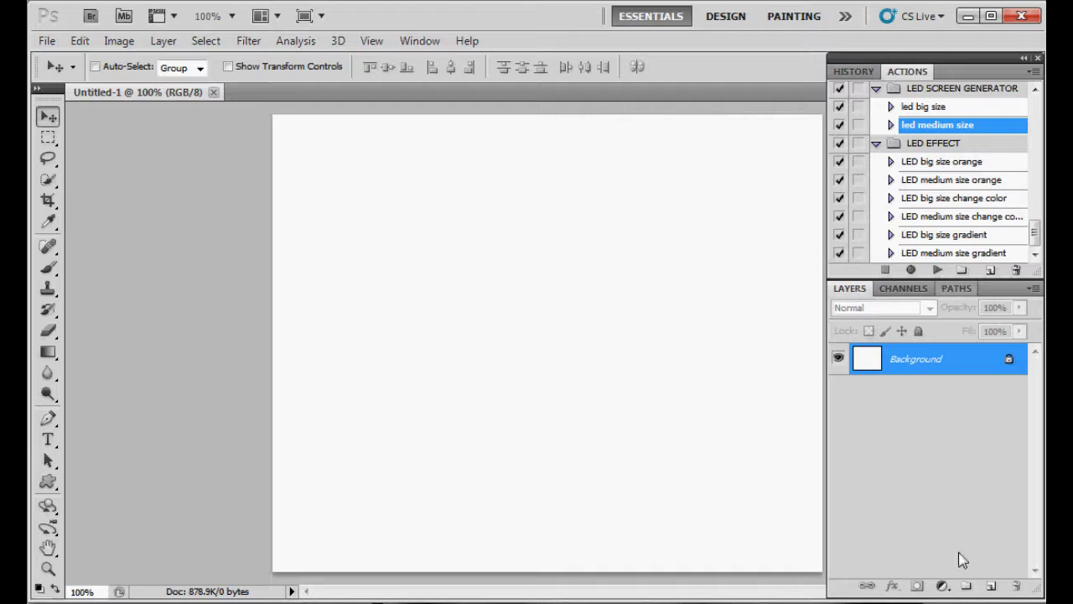
{"action": "left_click", "coordinate": [937, 270]}
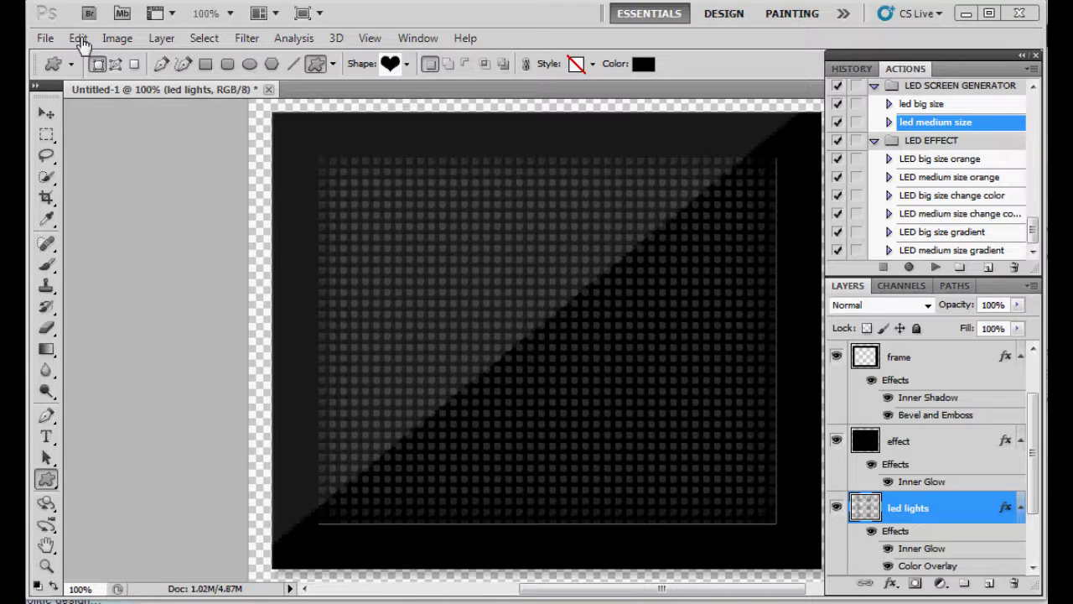
{"action": "left_click", "coordinate": [45, 39]}
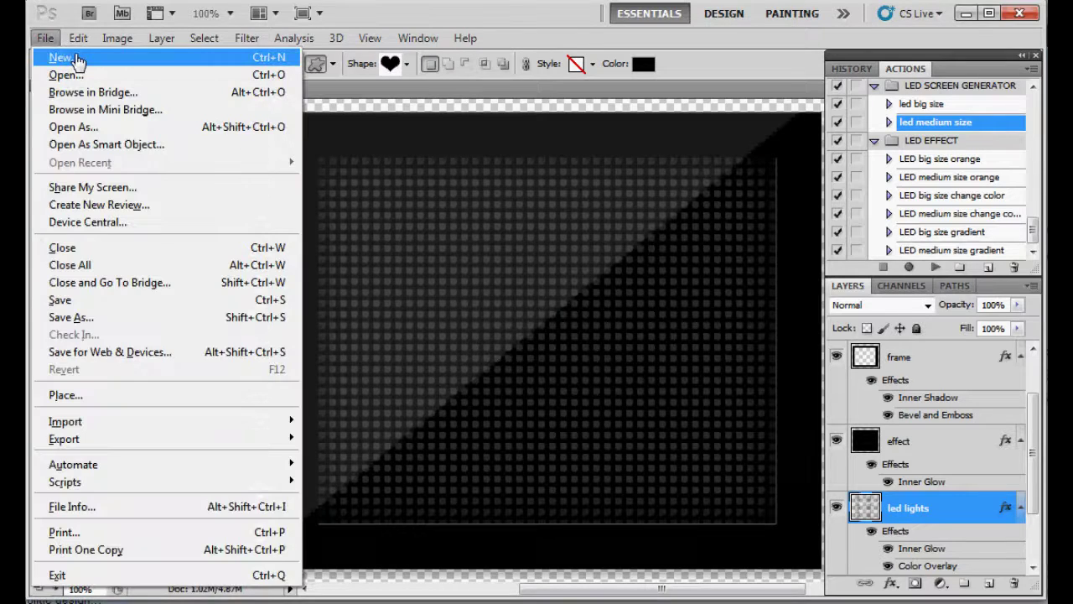
{"action": "left_click", "coordinate": [77, 59]}
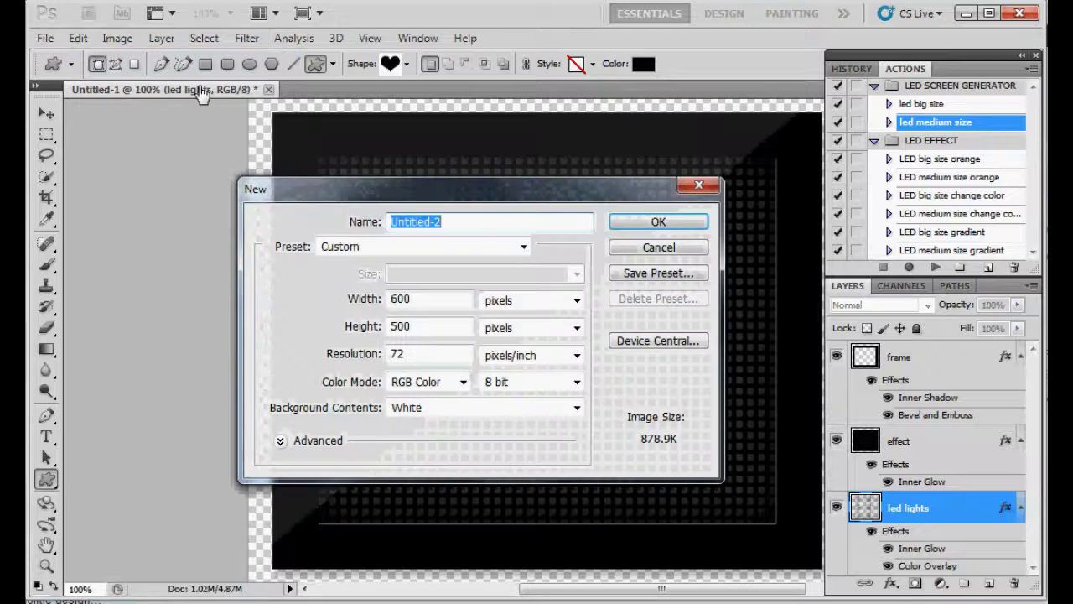
{"action": "double_click", "coordinate": [399, 300]}
{"action": "type", "text": "8"}
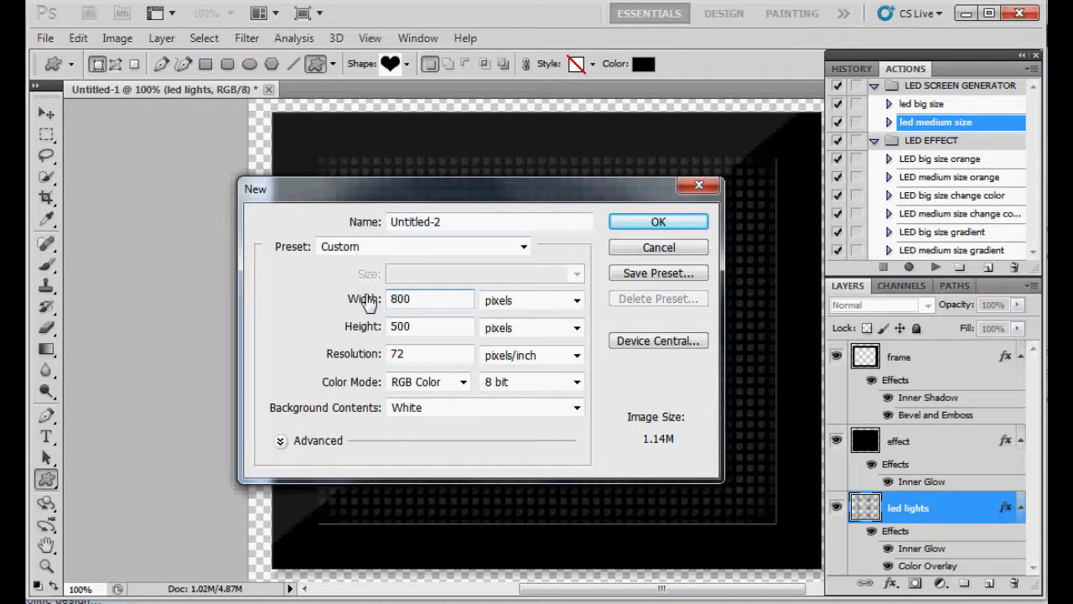
{"action": "key", "text": "Tab"}
{"action": "key", "text": "Tab"}
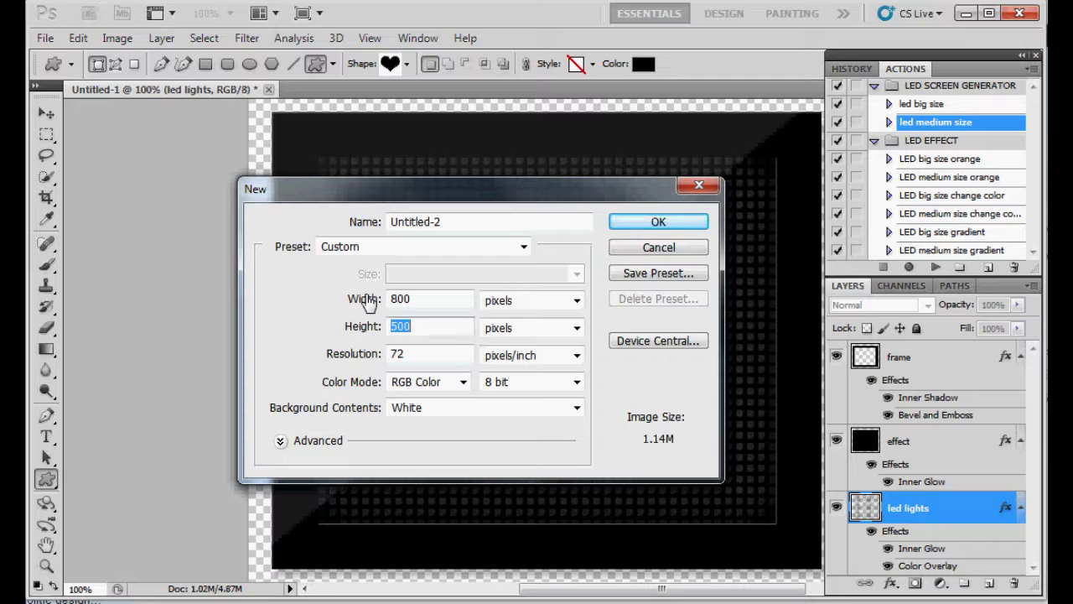
{"action": "type", "text": "200"}
{"action": "key", "text": "Return"}
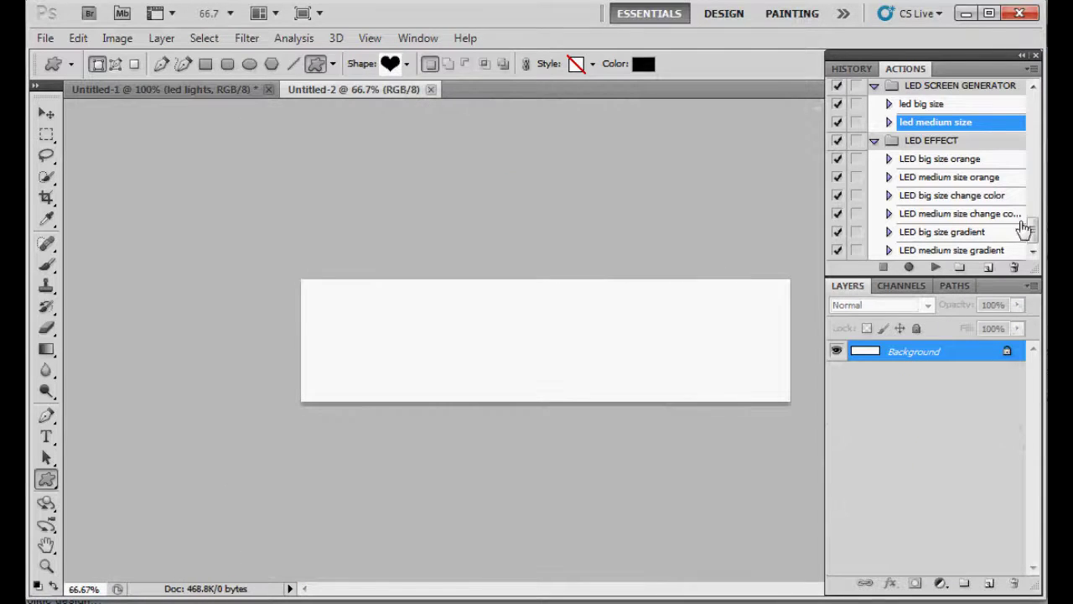
{"action": "left_click", "coordinate": [981, 109]}
{"action": "left_click", "coordinate": [981, 130]}
{"action": "left_click", "coordinate": [936, 269]}
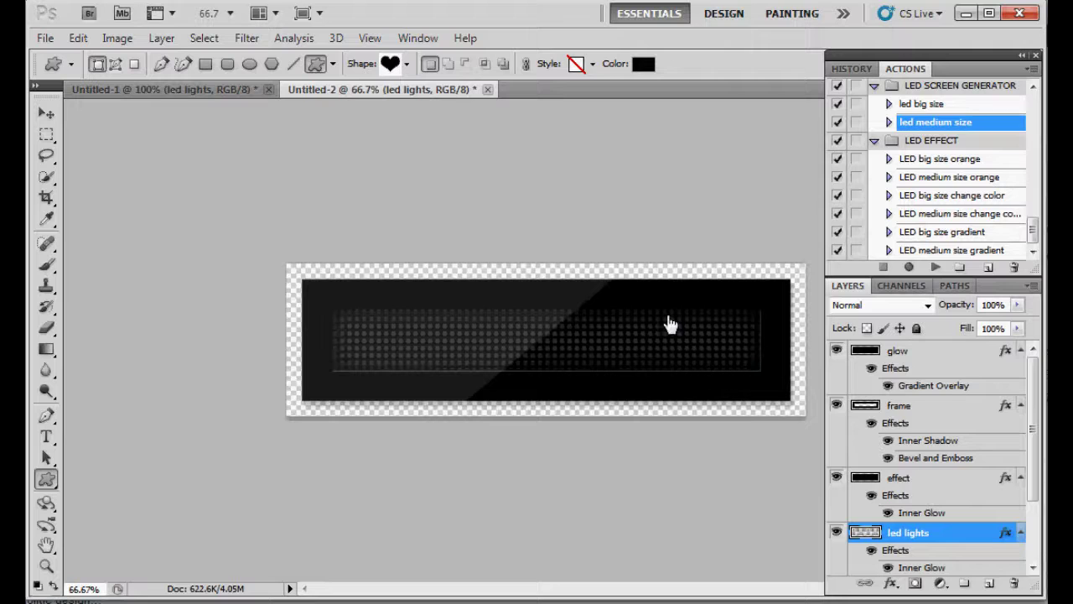
{"action": "left_click", "coordinate": [488, 89]}
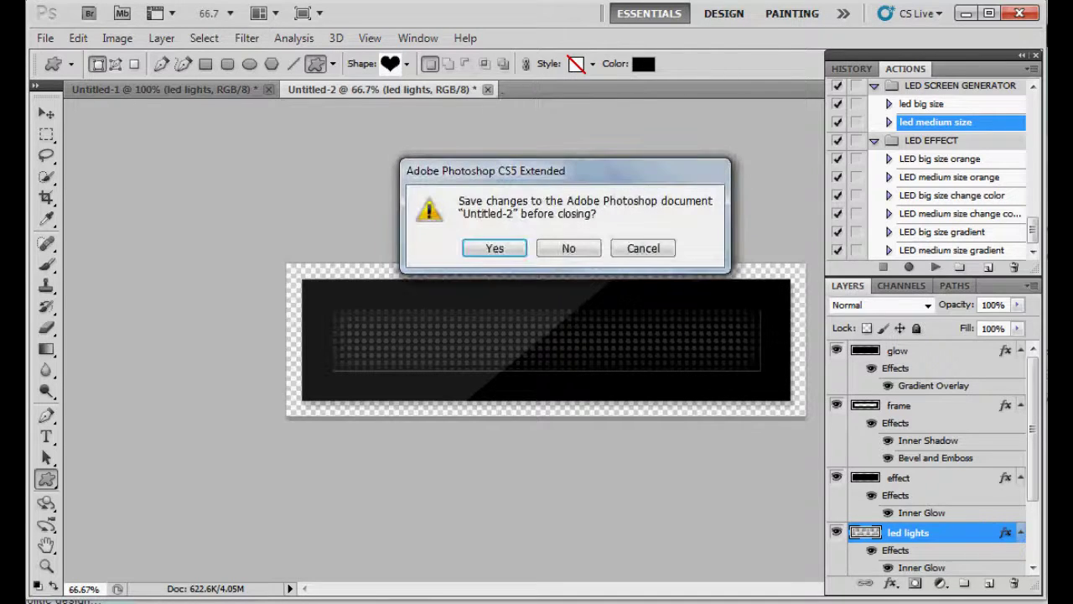
{"action": "left_click", "coordinate": [558, 248]}
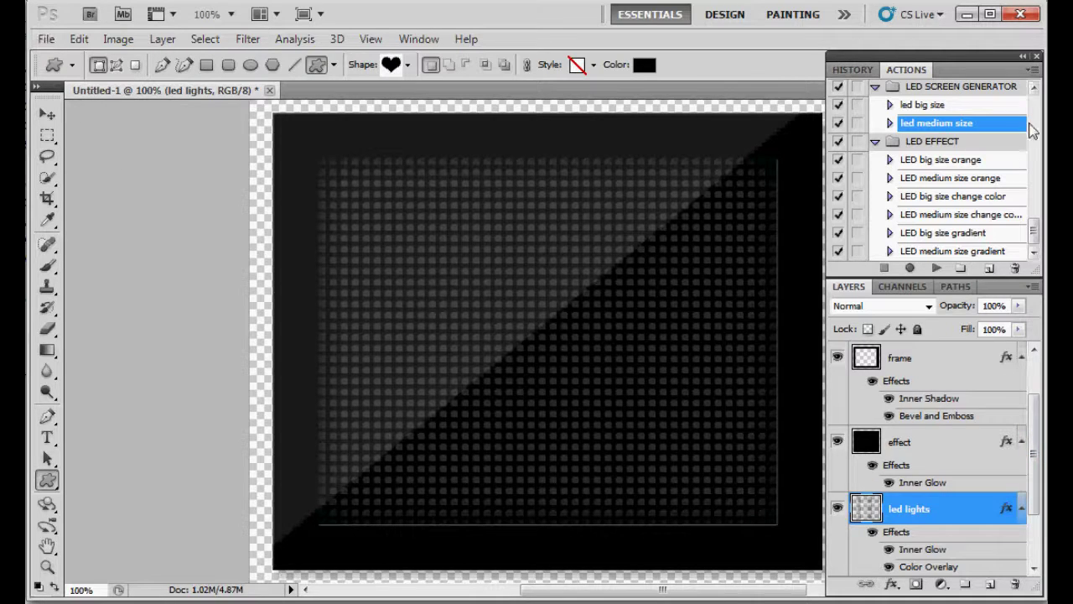
Create a second 600×500 px white document and draw a large black heart across it
{"action": "left_click", "coordinate": [46, 41]}
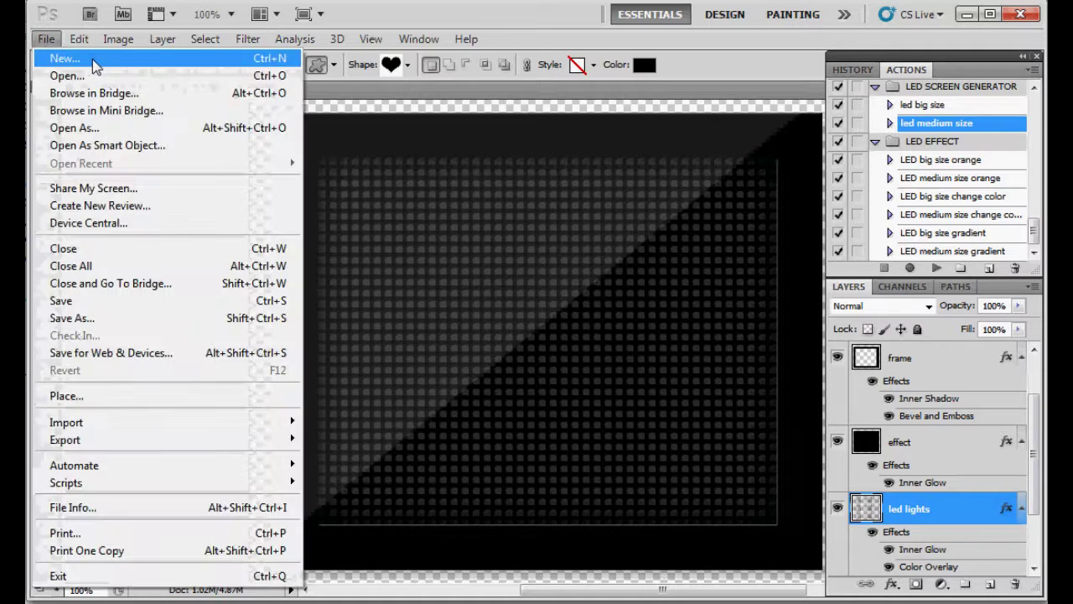
{"action": "left_click", "coordinate": [64, 59]}
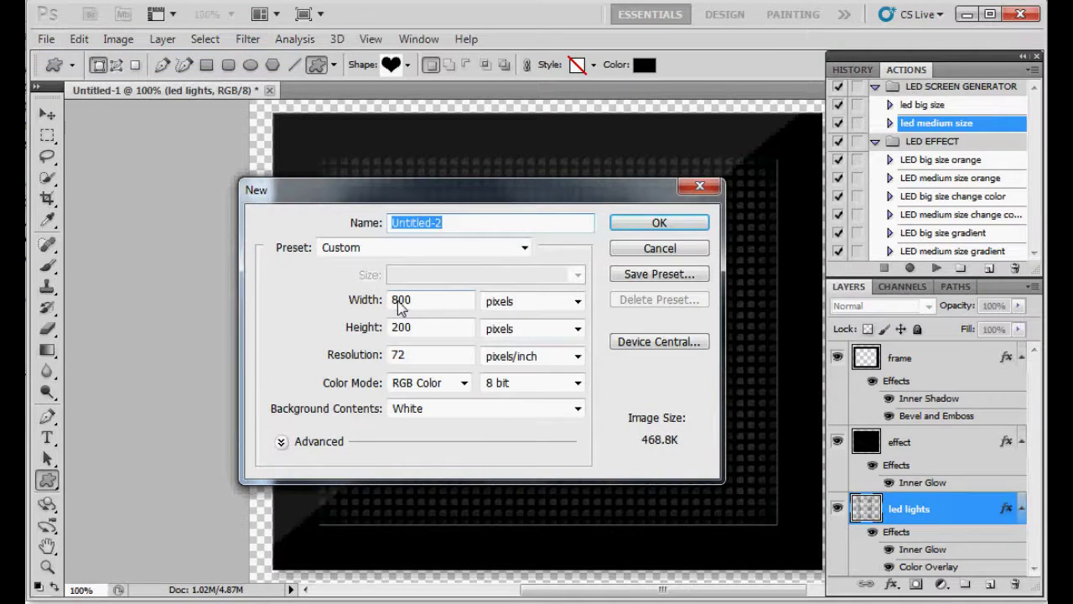
{"action": "double_click", "coordinate": [399, 302]}
{"action": "type", "text": "600"}
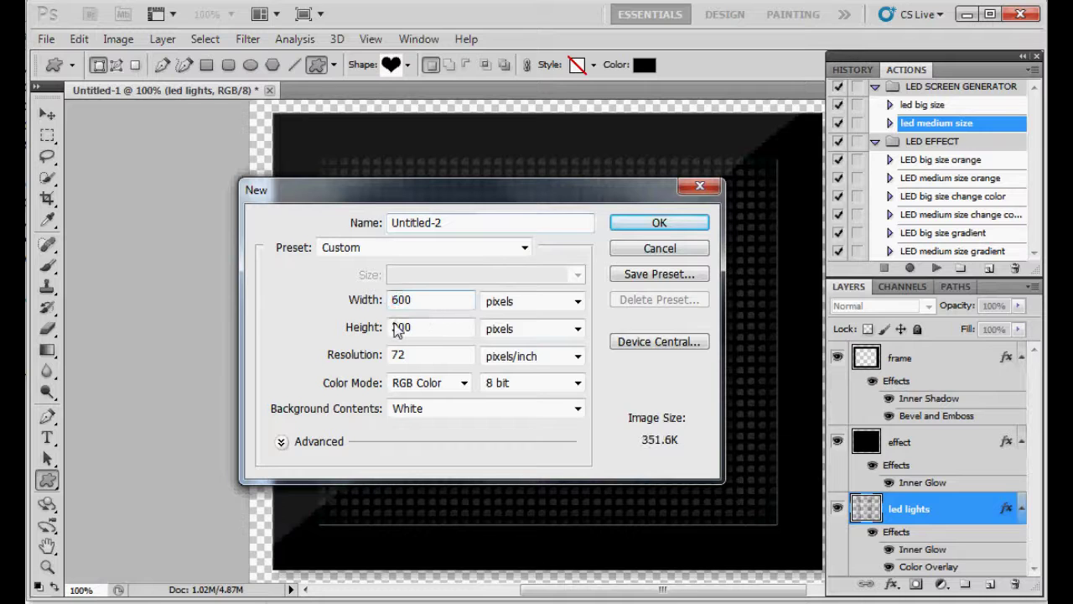
{"action": "double_click", "coordinate": [397, 328]}
{"action": "type", "text": "500"}
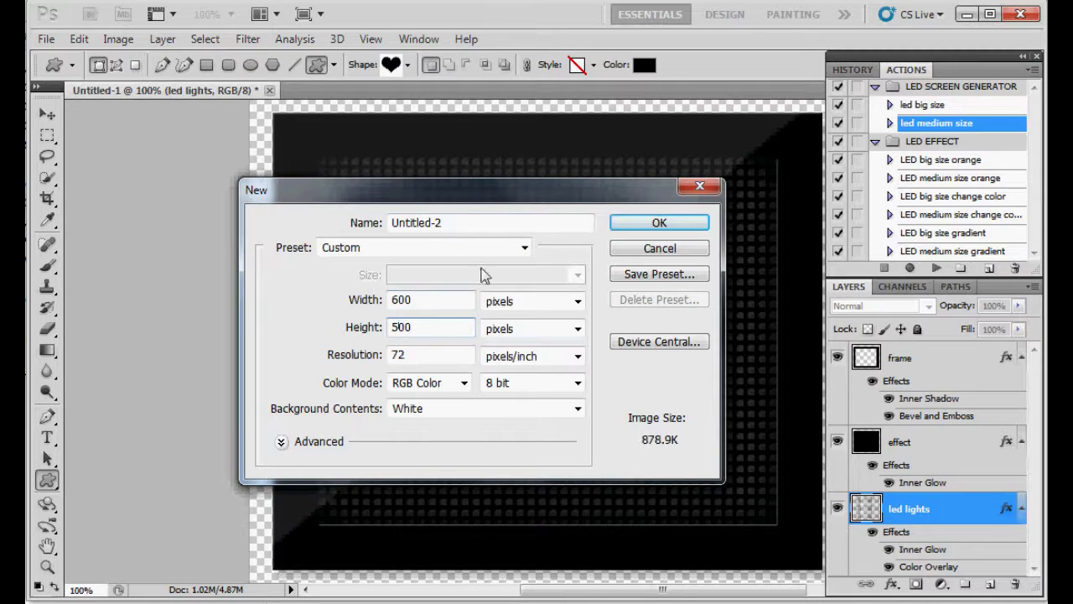
{"action": "left_click_drag", "start_coordinate": [455, 194], "coordinate": [327, 231]}
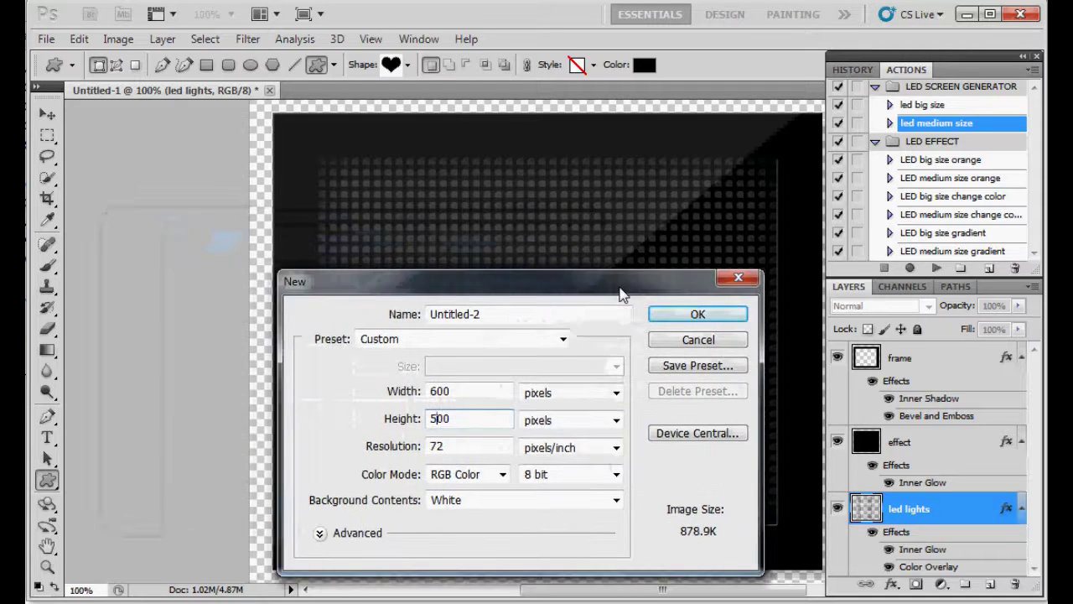
{"action": "left_click_drag", "start_coordinate": [465, 235], "coordinate": [619, 230]}
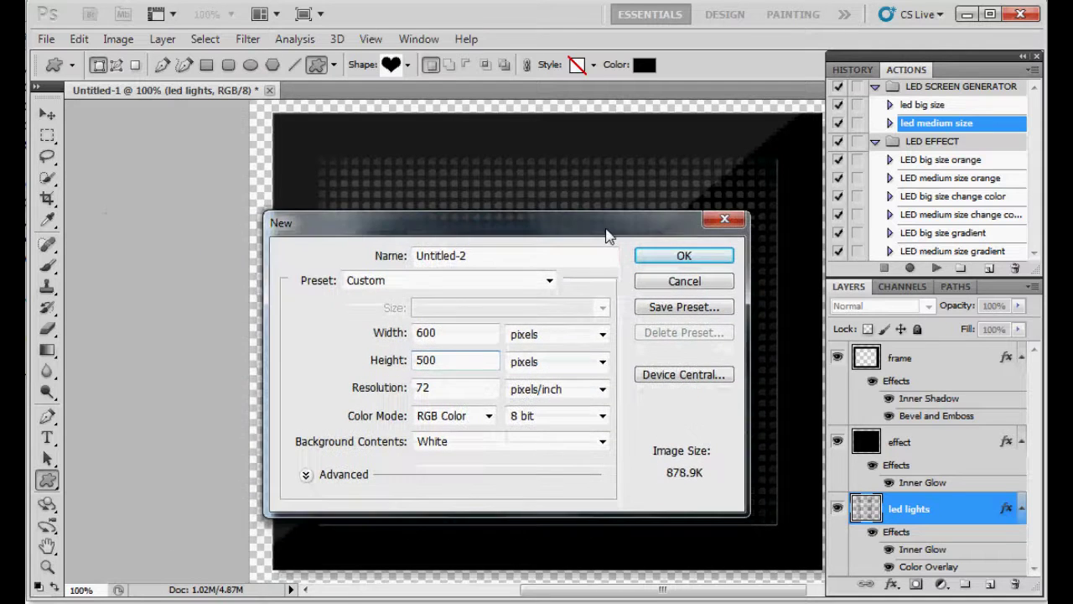
{"action": "left_click", "coordinate": [686, 255]}
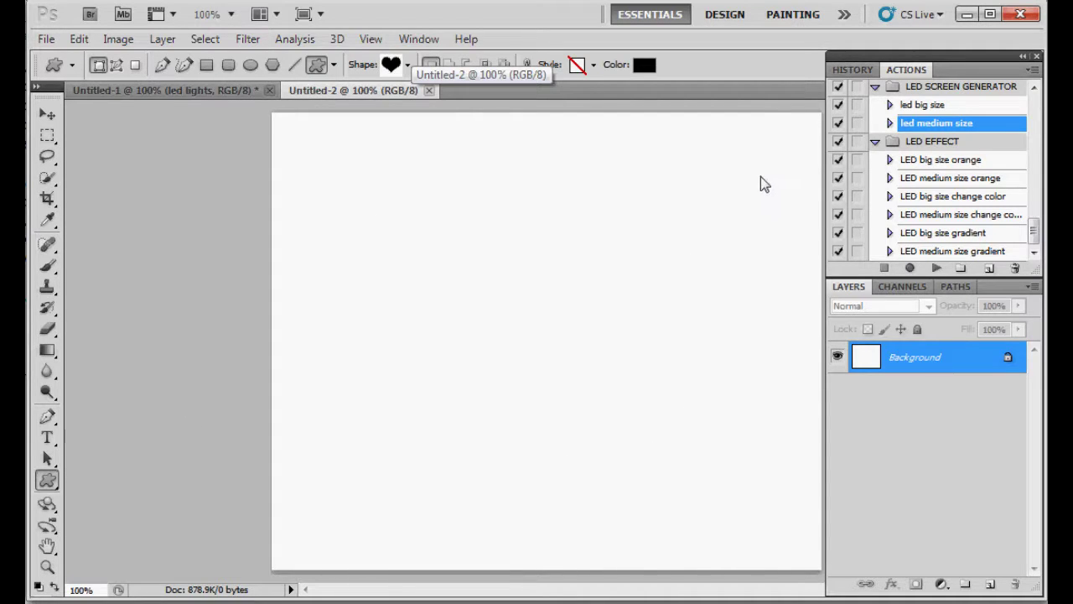
{"action": "left_click_drag", "start_coordinate": [760, 178], "coordinate": [380, 496]}
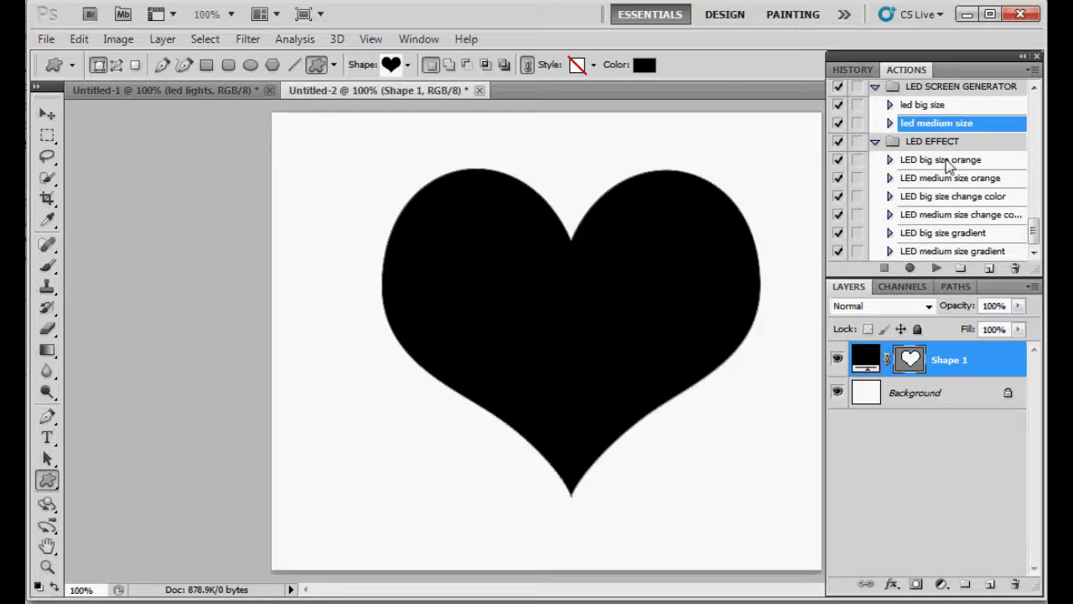
Run the 'LED medium size orange' action to turn the heart into orange LED dots
{"action": "left_click", "coordinate": [974, 163]}
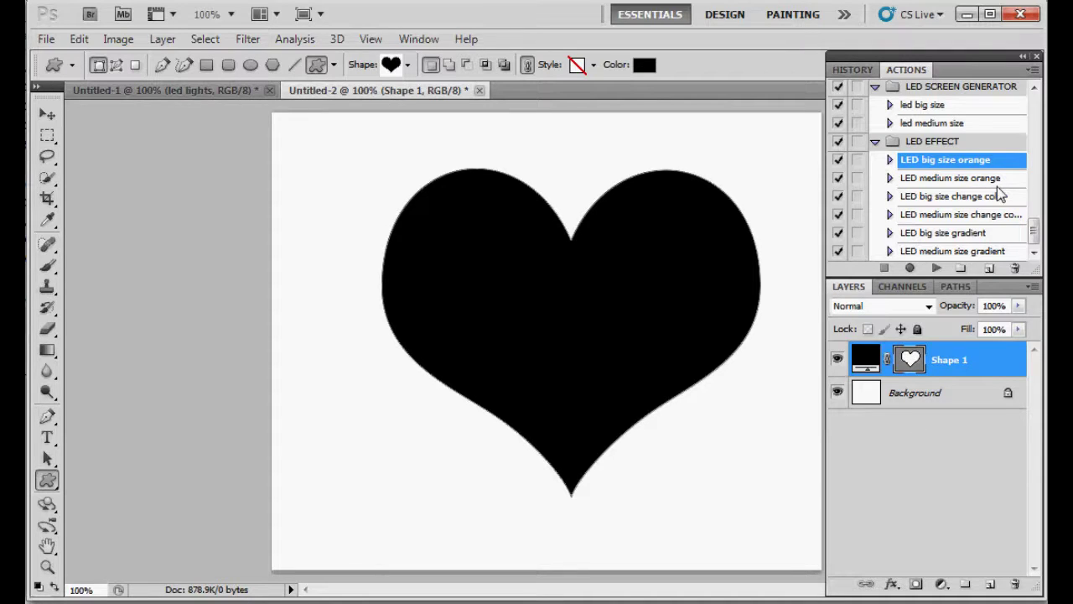
{"action": "left_click", "coordinate": [964, 180]}
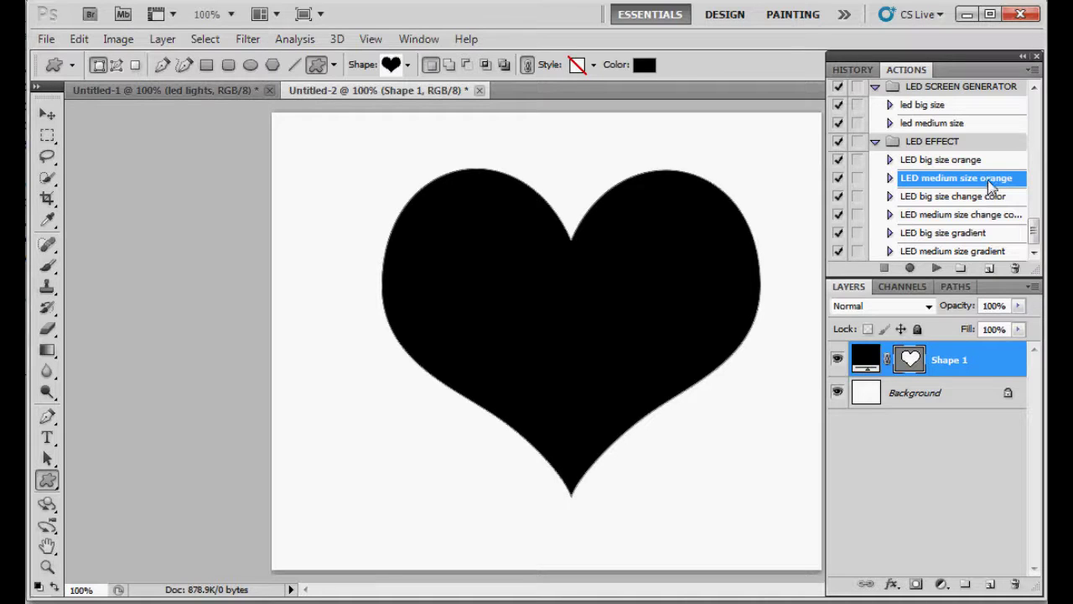
{"action": "left_click", "coordinate": [939, 268]}
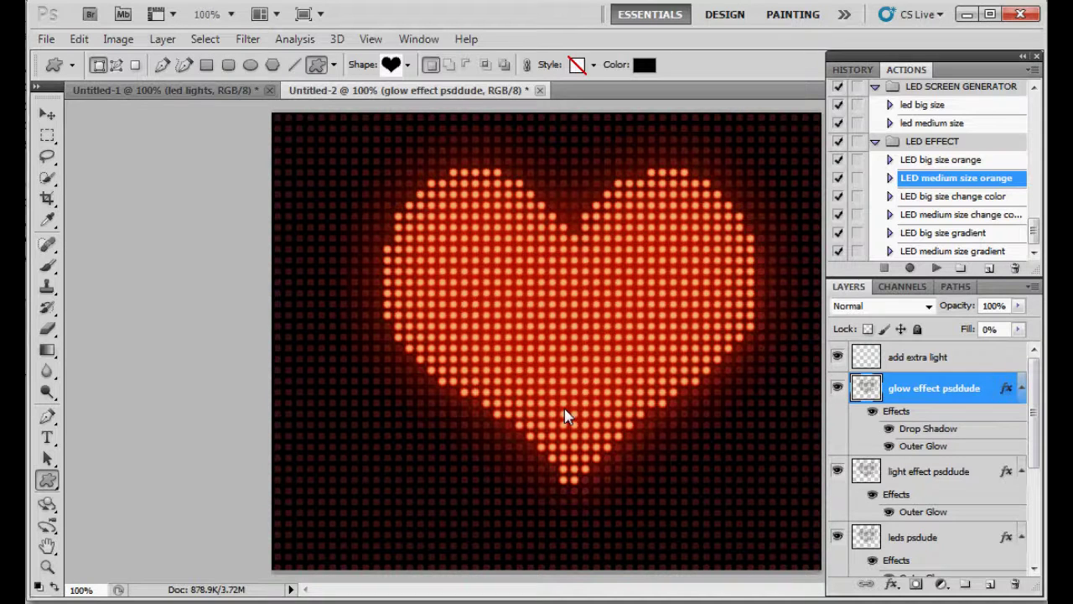
Select the add extra light, glow effect, light effect and leds layers together
{"action": "left_click", "coordinate": [96, 90]}
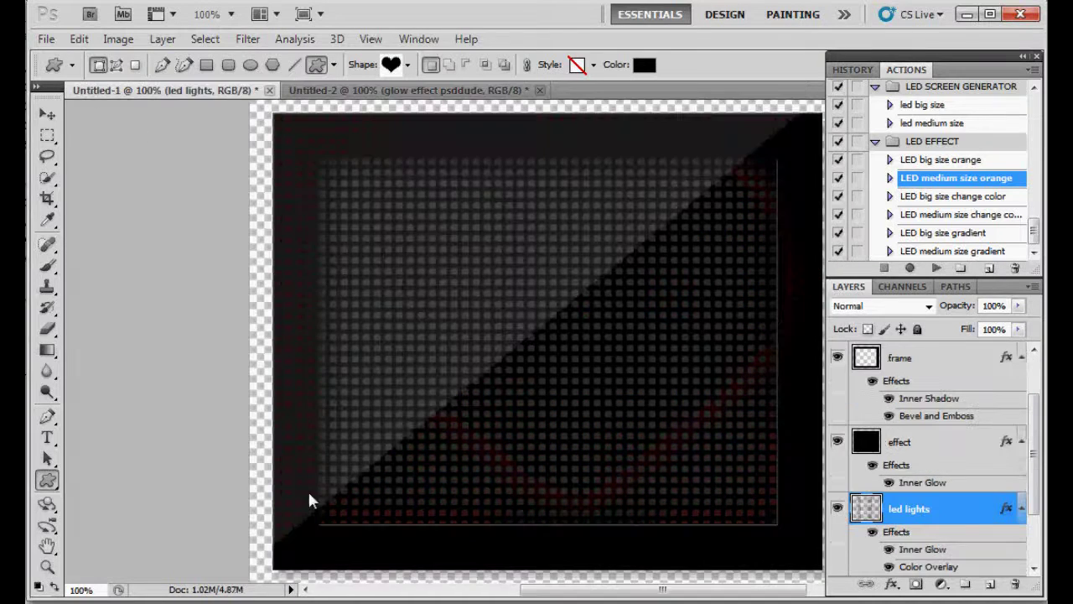
{"action": "left_click", "coordinate": [380, 98]}
{"action": "scroll", "coordinate": [951, 506], "scroll_direction": "up", "scroll_amount": 1}
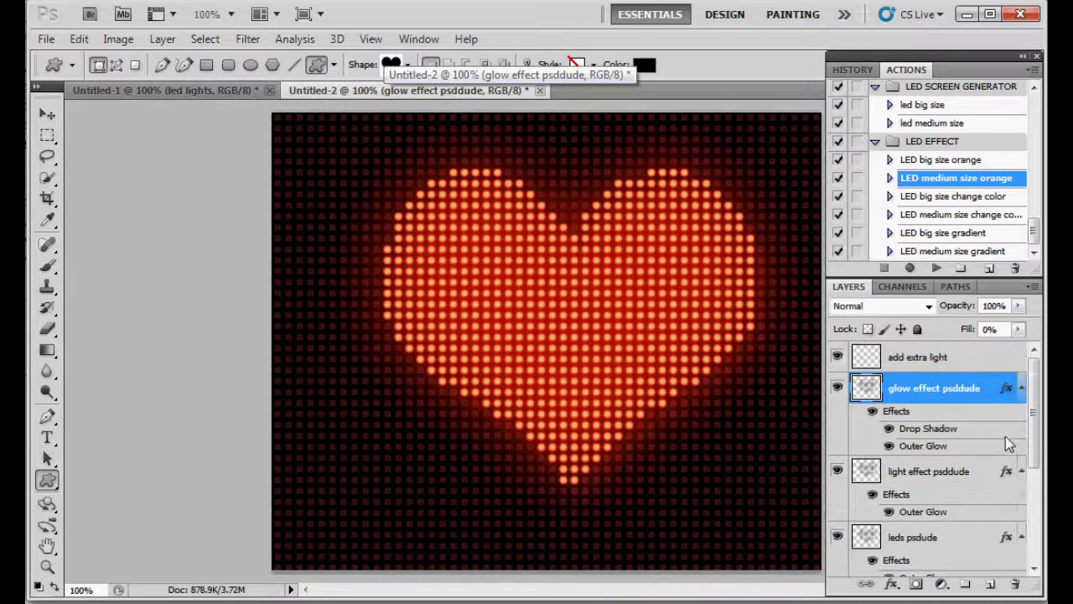
{"action": "left_click", "coordinate": [984, 360]}
{"action": "scroll", "coordinate": [996, 458], "scroll_direction": "down", "scroll_amount": 2}
{"action": "scroll", "coordinate": [996, 458], "scroll_direction": "down", "scroll_amount": 2}
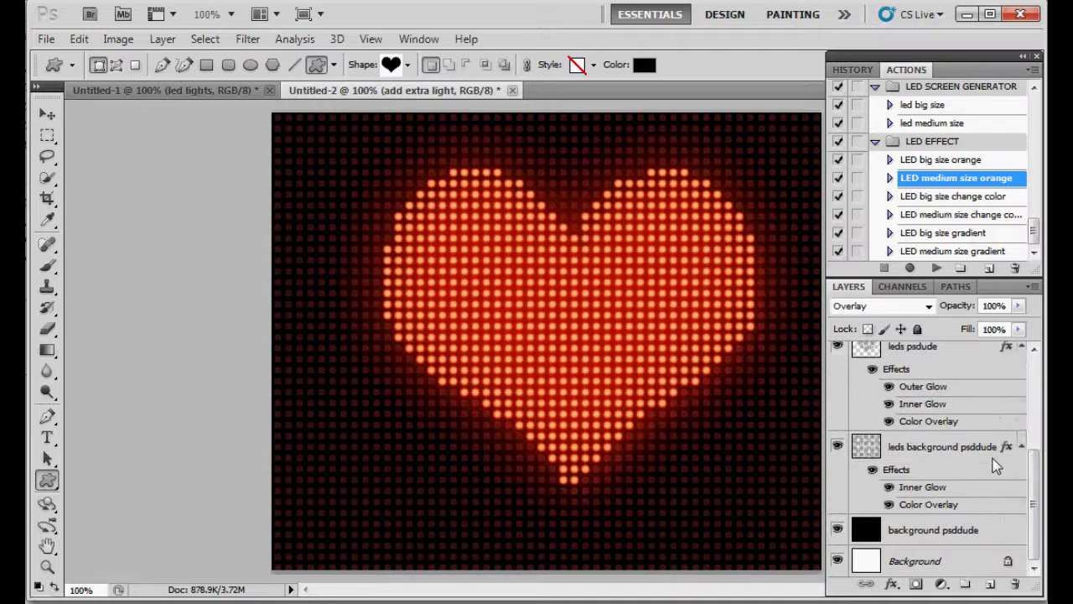
{"action": "scroll", "coordinate": [996, 459], "scroll_direction": "up", "scroll_amount": 2}
{"action": "scroll", "coordinate": [995, 461], "scroll_direction": "up", "scroll_amount": 2}
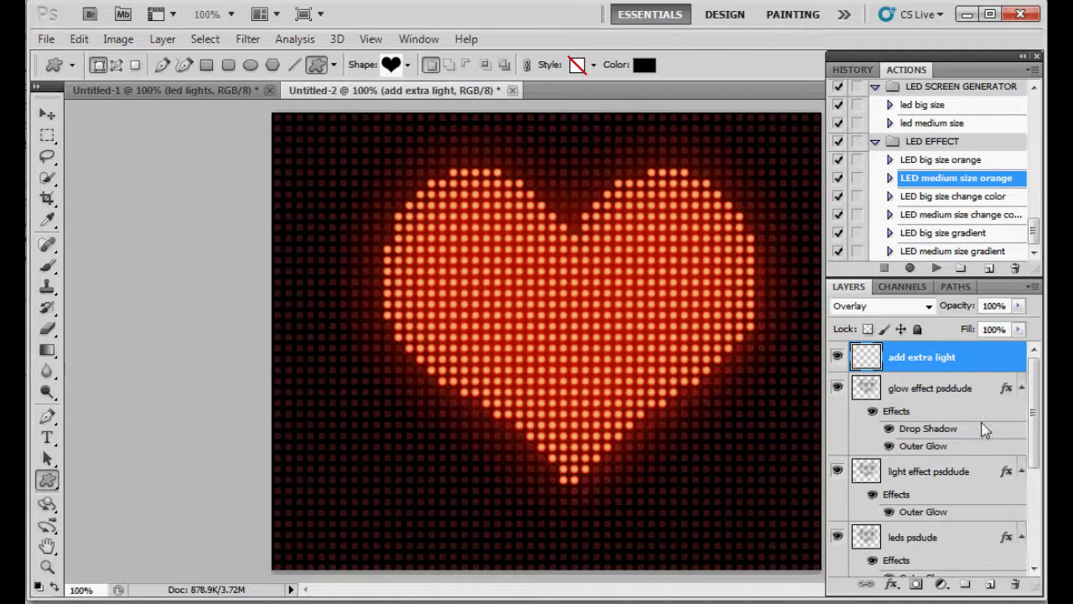
{"action": "left_click", "coordinate": [947, 387], "text": "shift"}
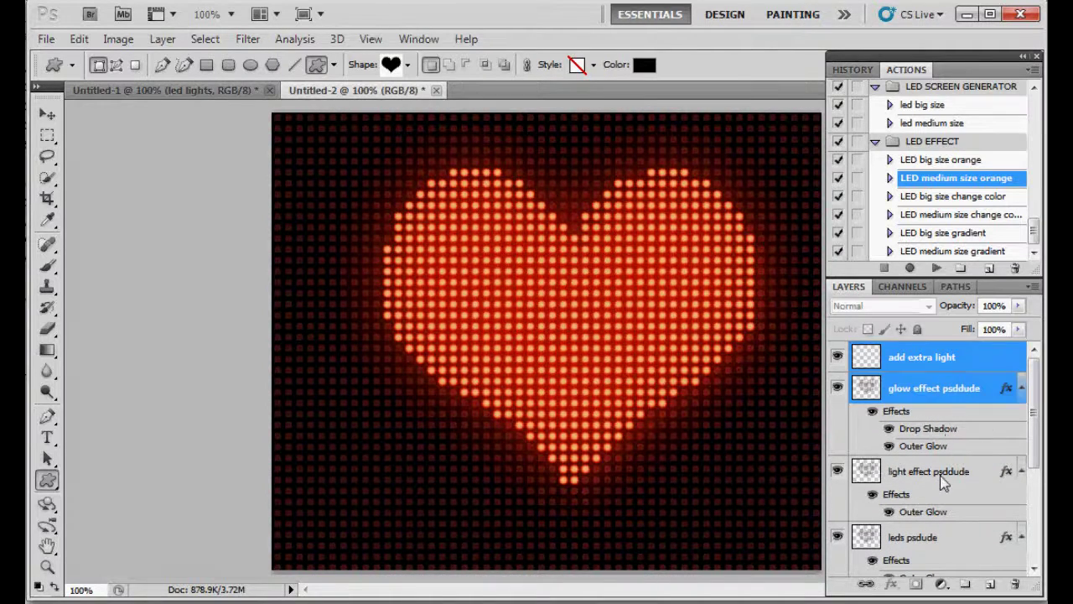
{"action": "left_click", "coordinate": [941, 475], "text": "shift"}
{"action": "left_click", "coordinate": [937, 534], "text": "shift"}
Group the selected heart layers into Group 1
{"action": "scroll", "coordinate": [941, 532], "scroll_direction": "down", "scroll_amount": 1}
{"action": "scroll", "coordinate": [953, 496], "scroll_direction": "down", "scroll_amount": 1}
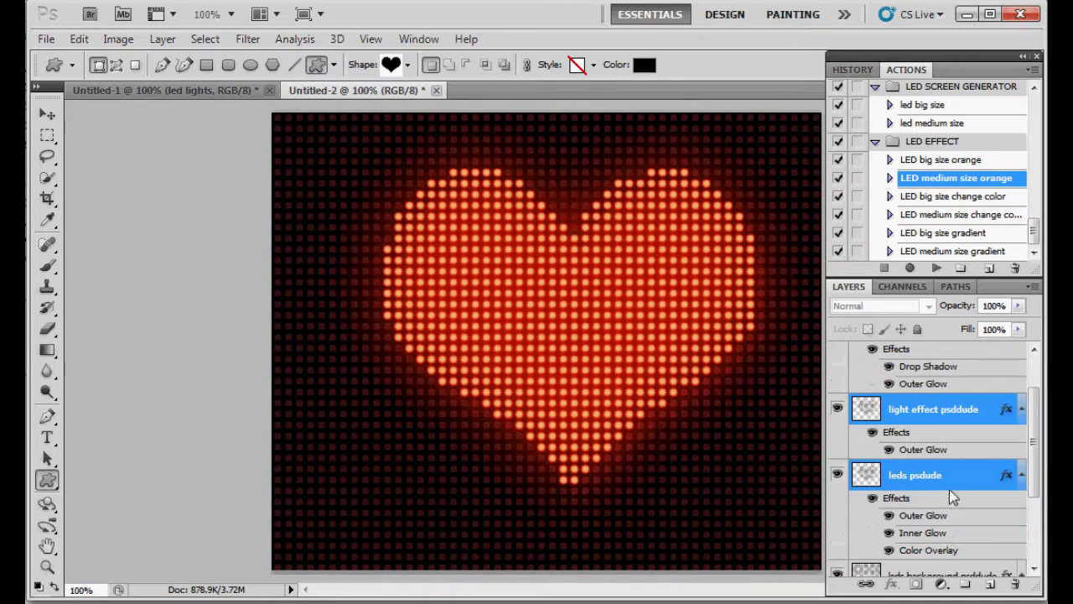
{"action": "scroll", "coordinate": [956, 469], "scroll_direction": "down", "scroll_amount": 1}
{"action": "scroll", "coordinate": [967, 420], "scroll_direction": "up", "scroll_amount": 3}
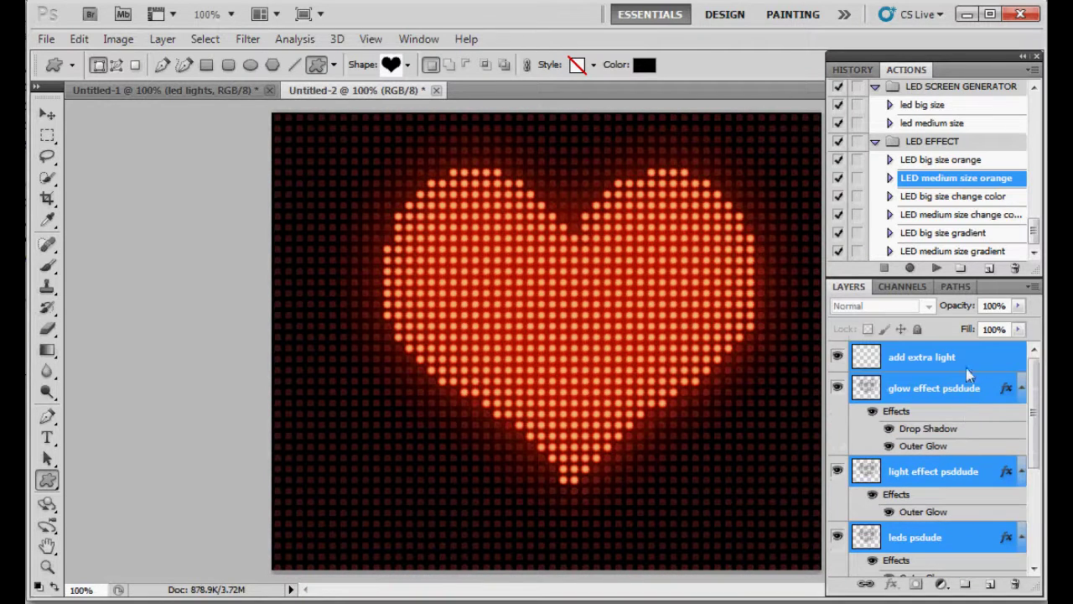
{"action": "scroll", "coordinate": [962, 372], "scroll_direction": "down", "scroll_amount": 3}
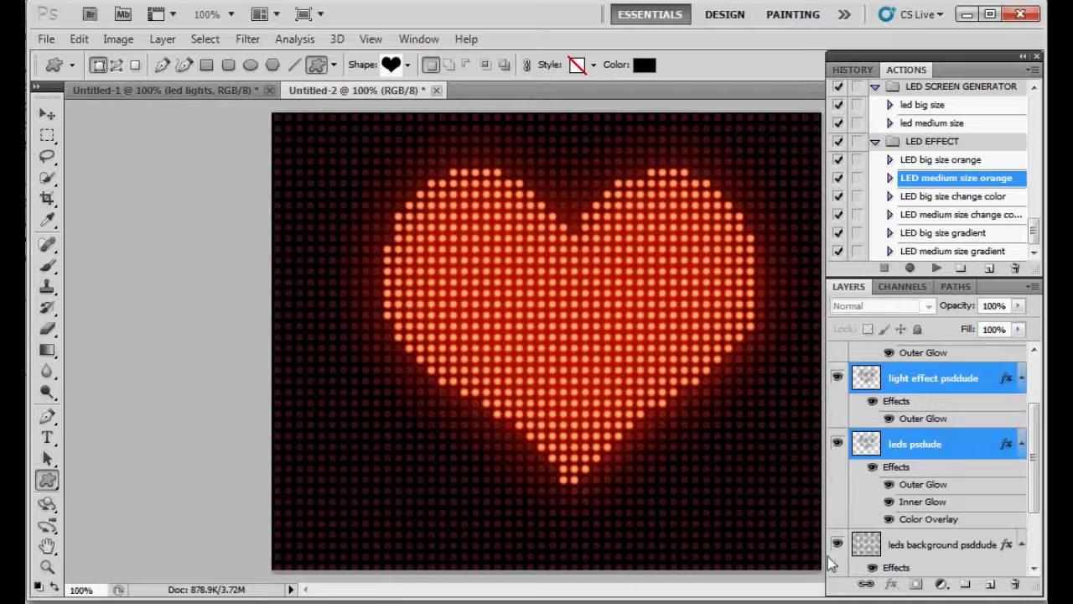
{"action": "scroll", "coordinate": [870, 531], "scroll_direction": "down", "scroll_amount": 1}
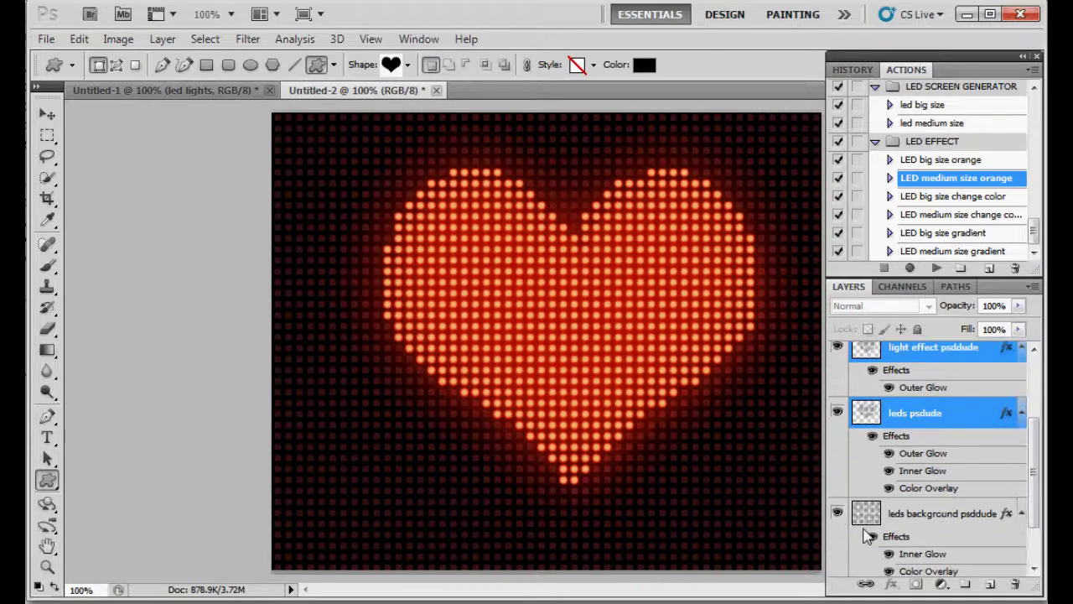
{"action": "scroll", "coordinate": [880, 526], "scroll_direction": "up", "scroll_amount": 1}
{"action": "scroll", "coordinate": [880, 525], "scroll_direction": "up", "scroll_amount": 3}
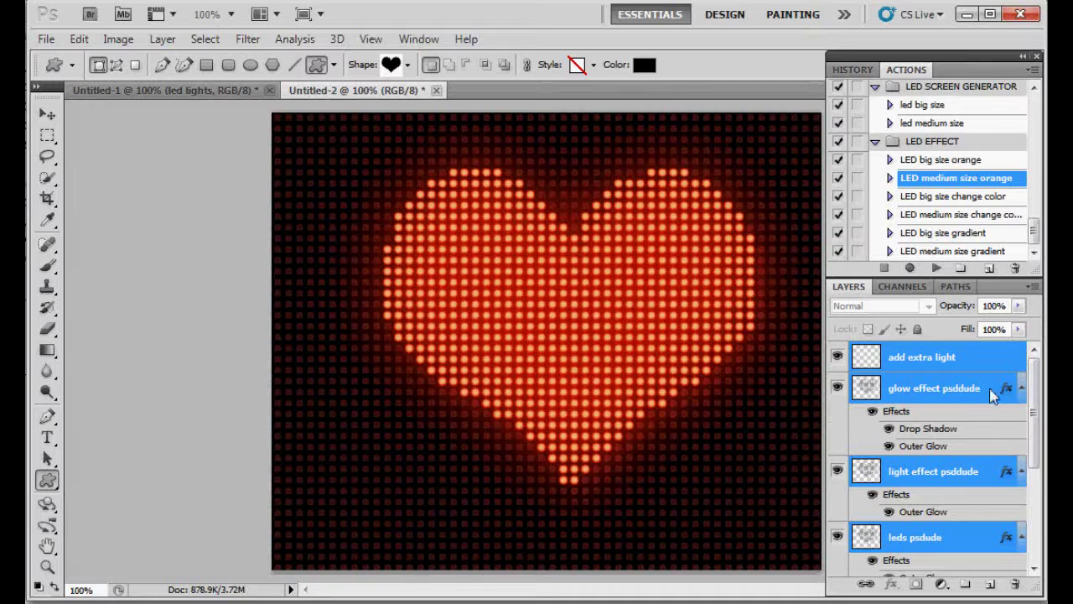
{"action": "left_click_drag", "start_coordinate": [956, 359], "coordinate": [965, 584]}
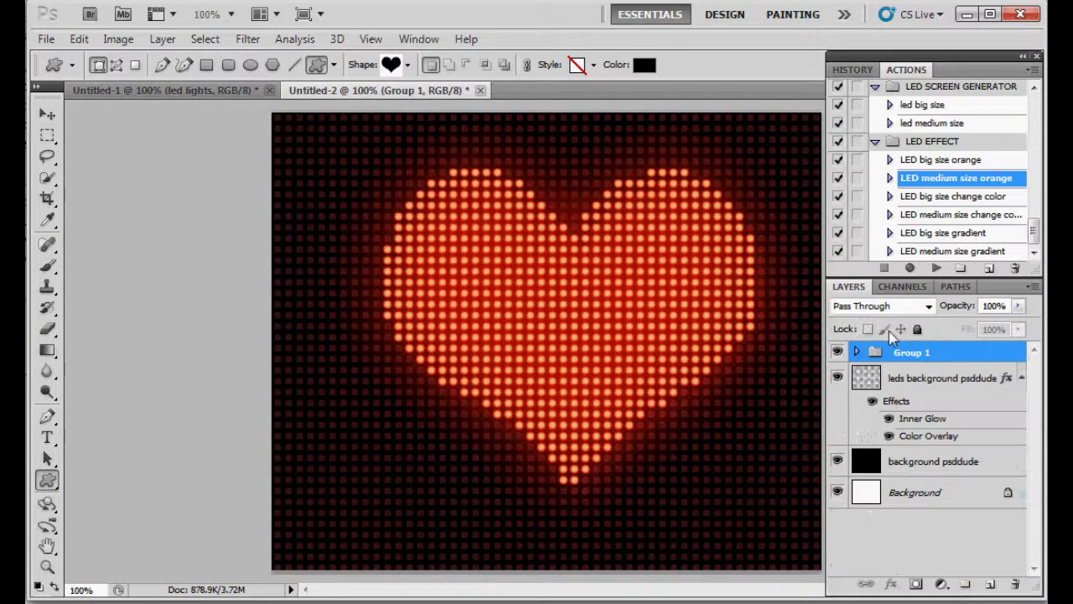
Duplicate Group 1 into the Untitled-1 LED screen document
{"action": "right_click", "coordinate": [951, 353]}
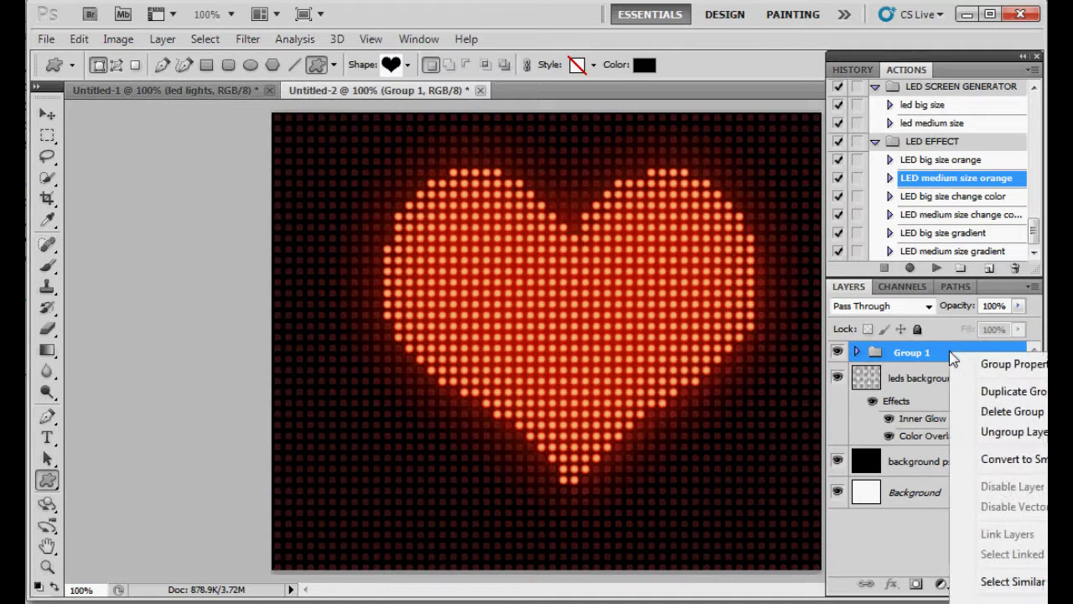
{"action": "left_click", "coordinate": [1010, 392]}
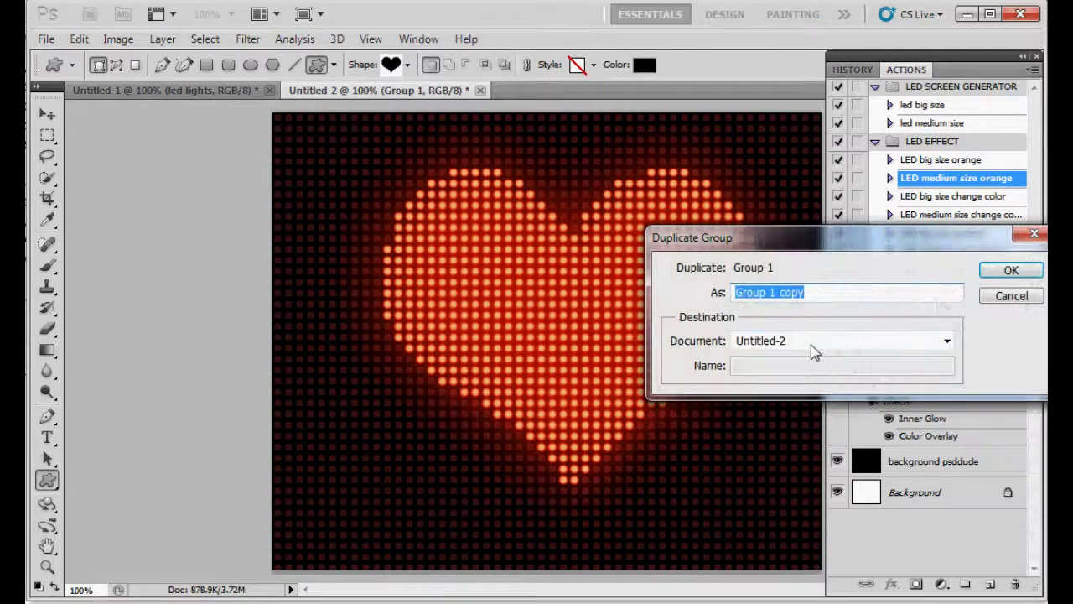
{"action": "left_click", "coordinate": [811, 345]}
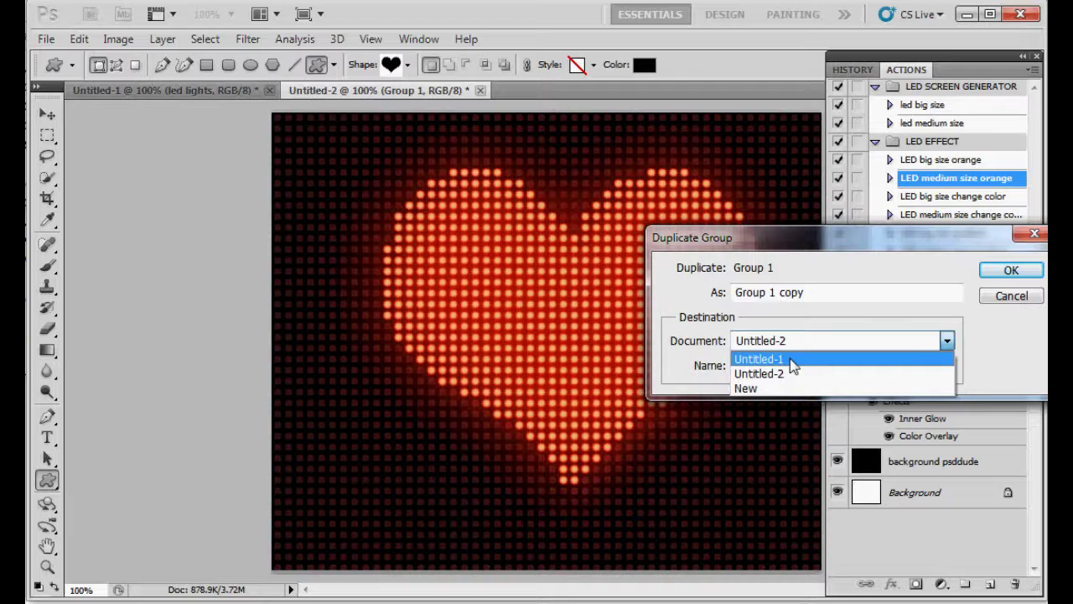
{"action": "left_click", "coordinate": [791, 360]}
{"action": "left_click", "coordinate": [1011, 270]}
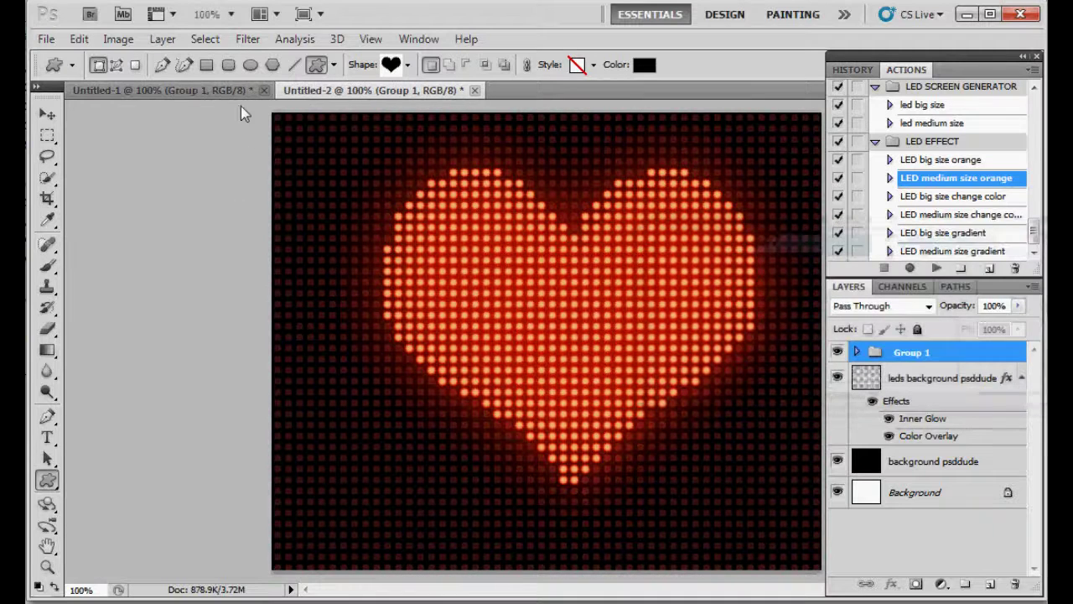
Position the heart on the LED display, fine-tuning it with Shift+arrow nudges
{"action": "left_click", "coordinate": [184, 93]}
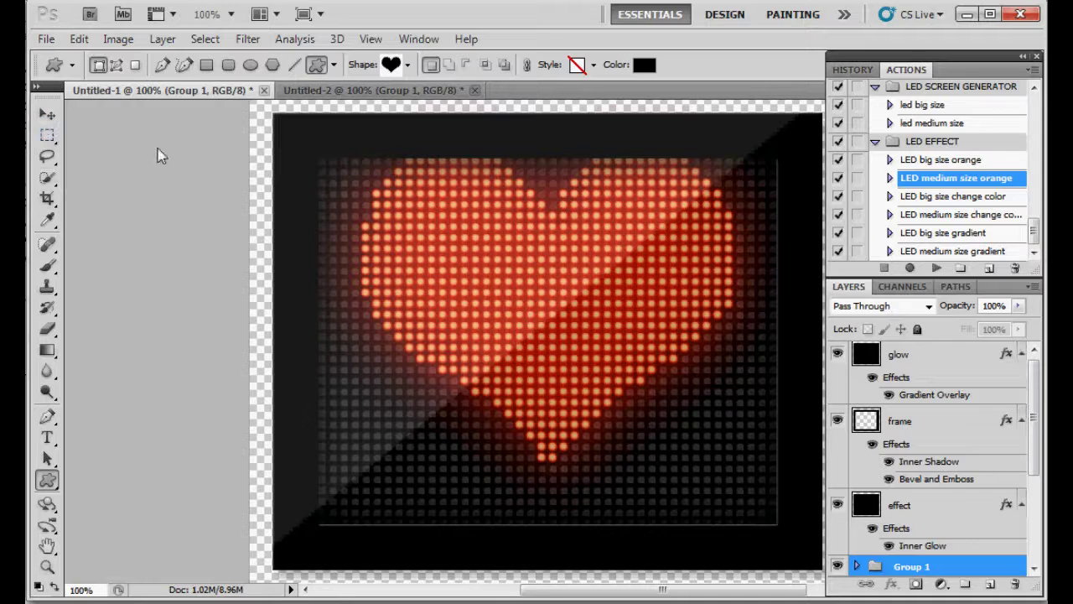
{"action": "left_click", "coordinate": [47, 113]}
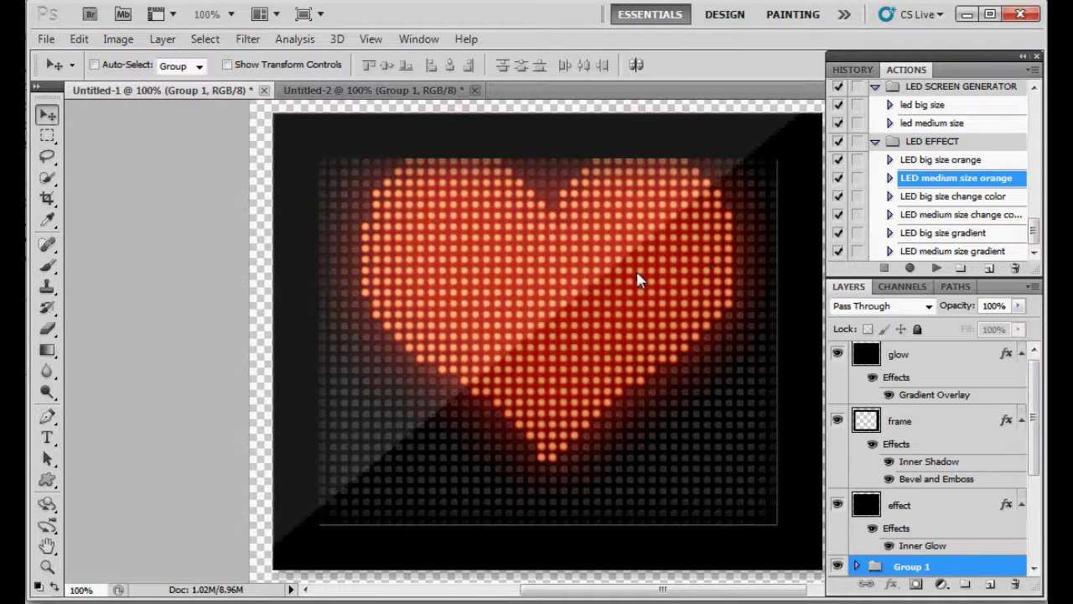
{"action": "left_click_drag", "start_coordinate": [586, 280], "coordinate": [591, 307]}
{"action": "key", "text": "shift+Down"}
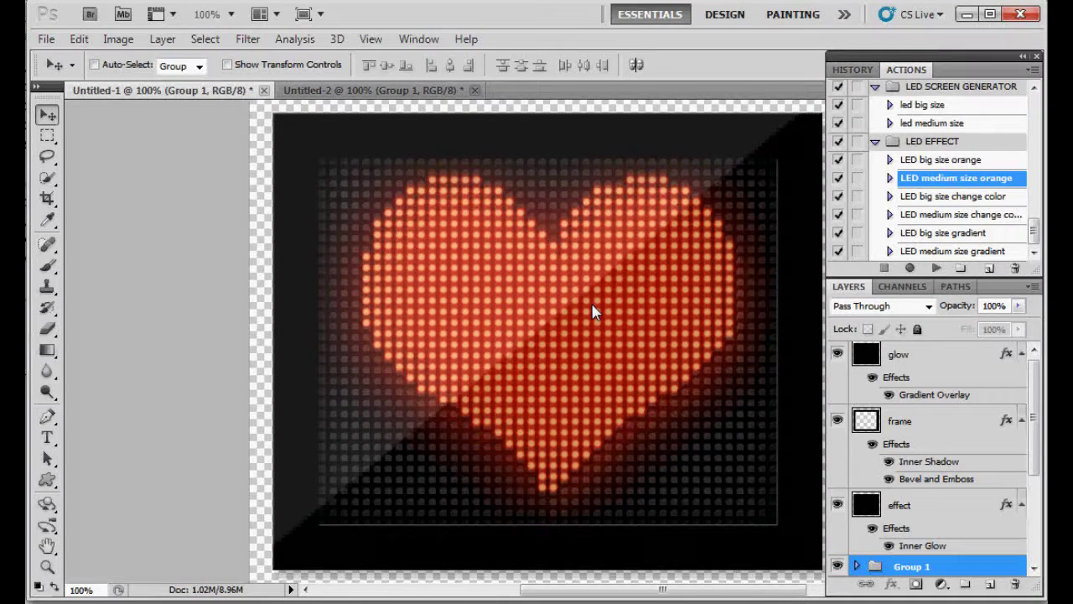
{"action": "key", "text": "shift+Down"}
{"action": "key", "text": "shift+Up"}
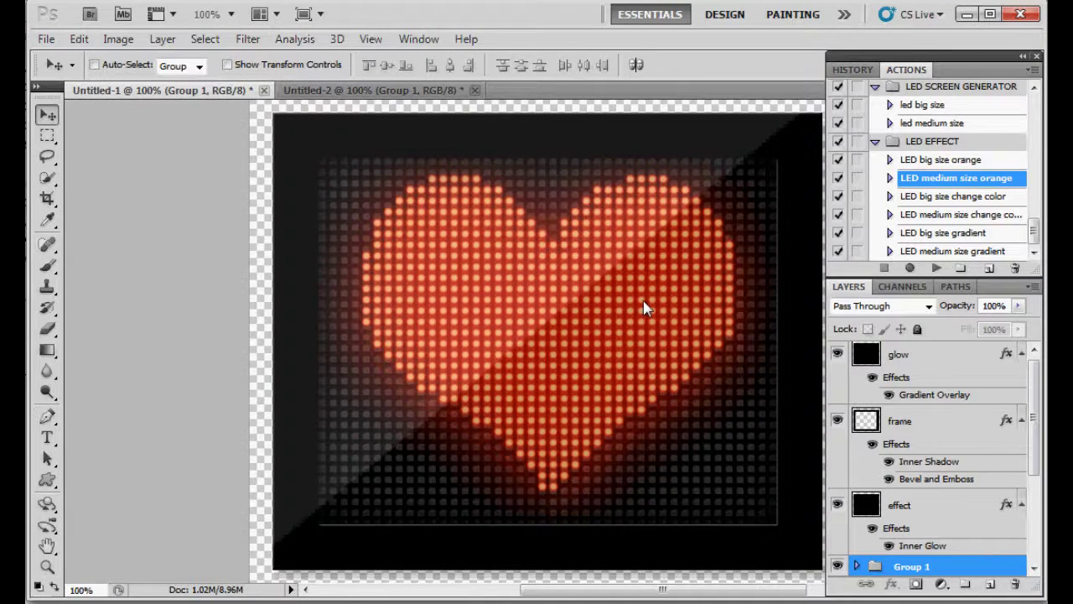
{"action": "key", "text": "shift+Down"}
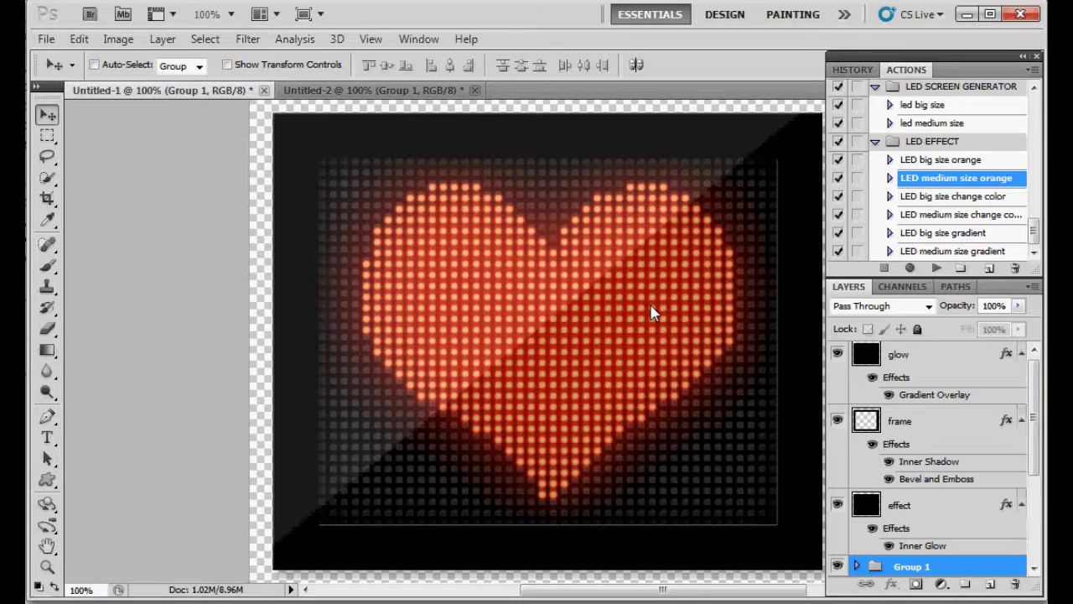
{"action": "key", "text": "shift+Up"}
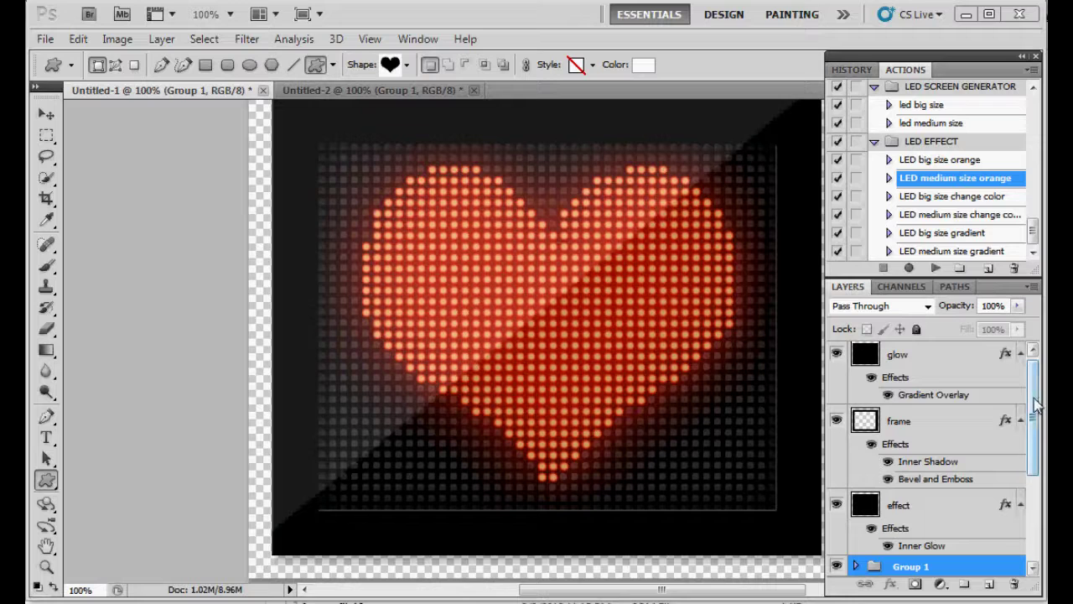
Select the led lights layer and toggle its visibility to compare the display
{"action": "scroll", "coordinate": [1037, 453], "scroll_direction": "down", "scroll_amount": 1}
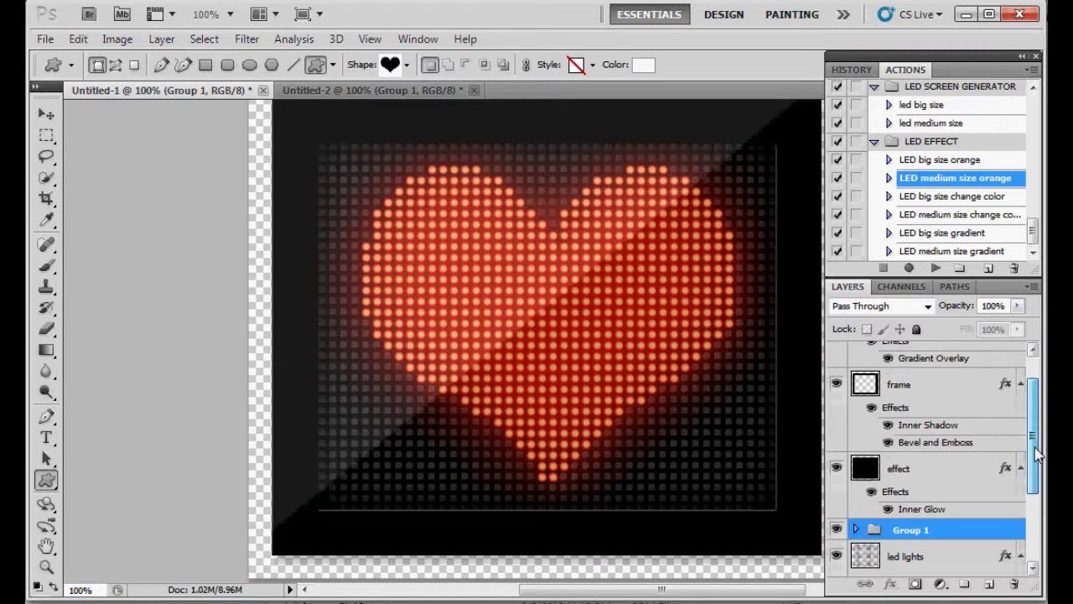
{"action": "mouse_move", "coordinate": [1037, 453]}
{"action": "left_mouse_down"}
{"action": "mouse_move", "coordinate": [1037, 410]}
{"action": "mouse_move", "coordinate": [1040, 521]}
{"action": "left_mouse_up"}
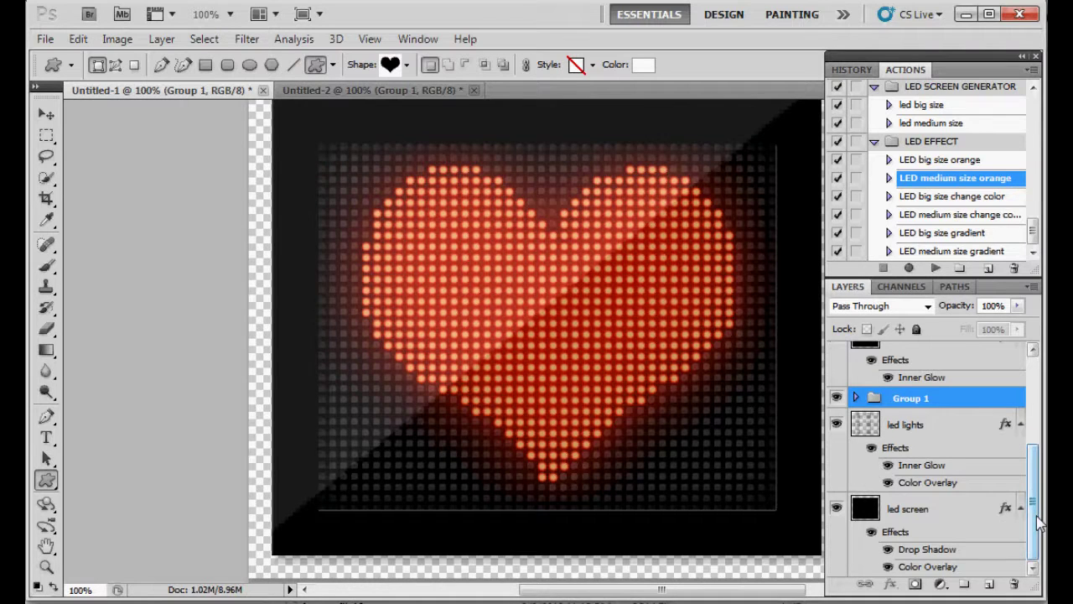
{"action": "left_click", "coordinate": [948, 425]}
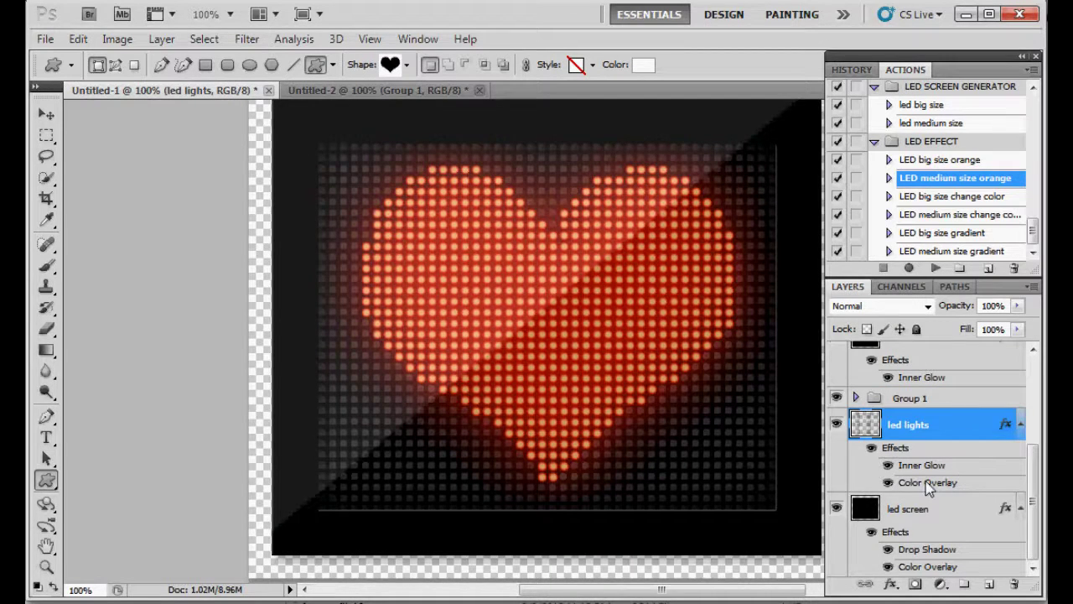
{"action": "left_click", "coordinate": [836, 426]}
Change the led lights Color Overlay to light red fd5656
{"action": "double_click", "coordinate": [954, 484]}
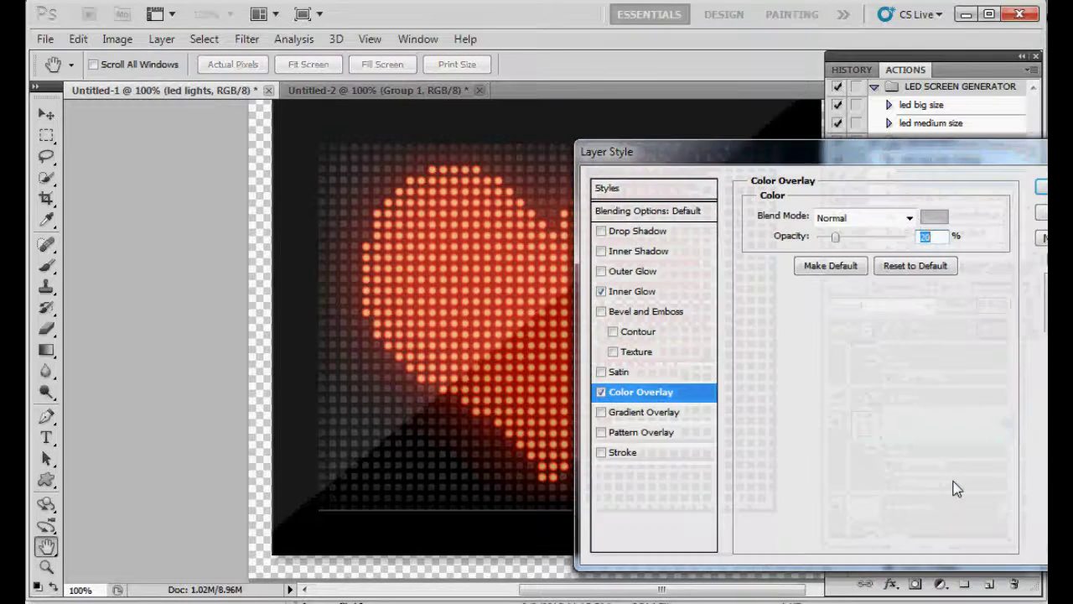
{"action": "left_click", "coordinate": [935, 218]}
{"action": "left_click", "coordinate": [769, 228]}
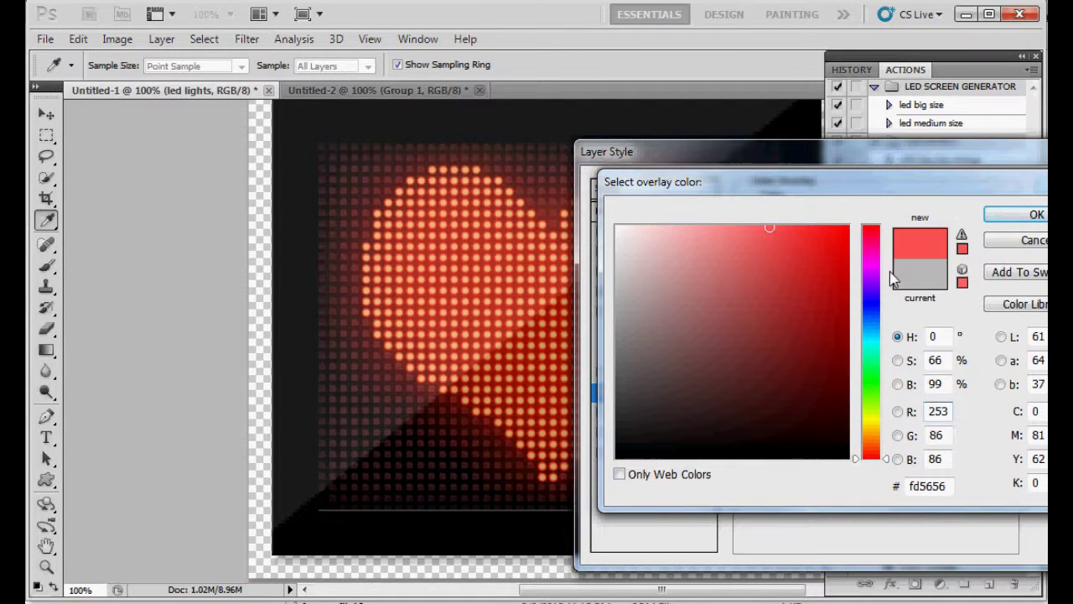
{"action": "left_click", "coordinate": [1016, 219]}
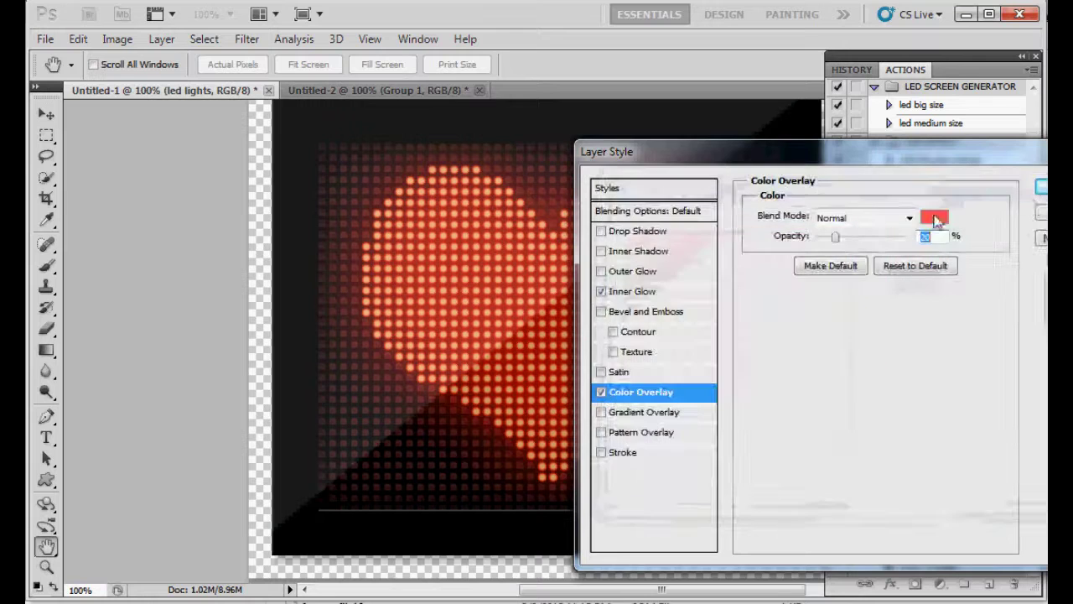
{"action": "left_click", "coordinate": [1038, 194]}
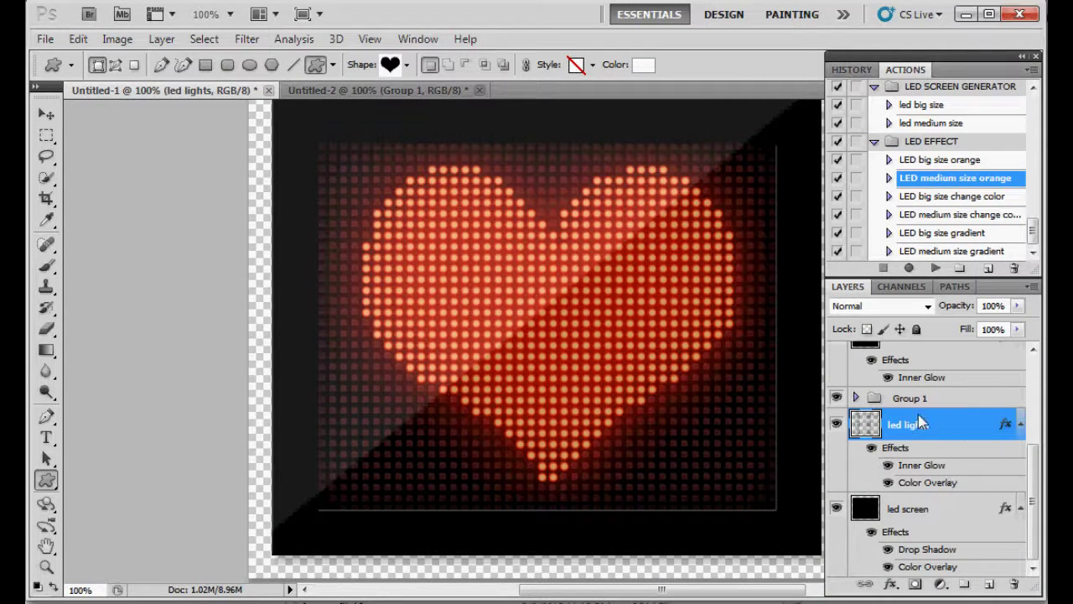
Select the add extra light layer in Group 1 and set up a white brush
{"action": "left_click", "coordinate": [857, 397]}
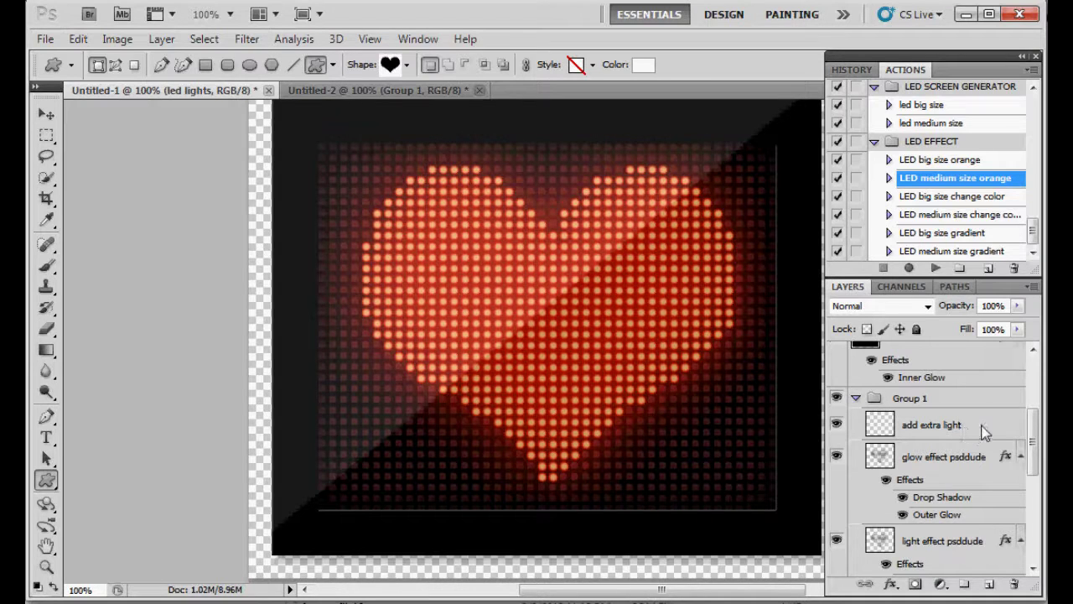
{"action": "left_click", "coordinate": [956, 429]}
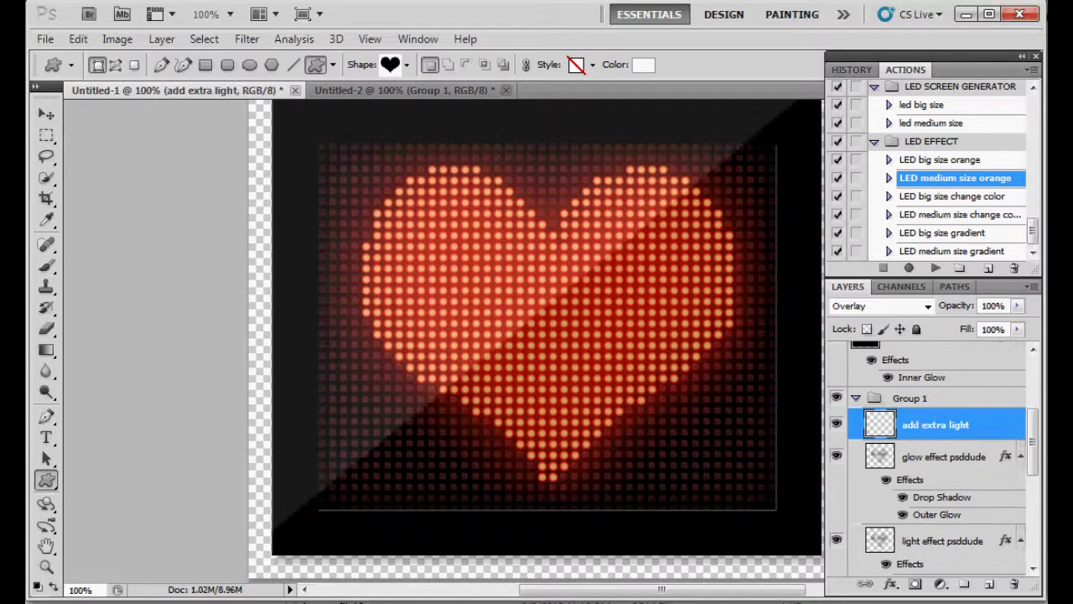
{"action": "left_click", "coordinate": [47, 266]}
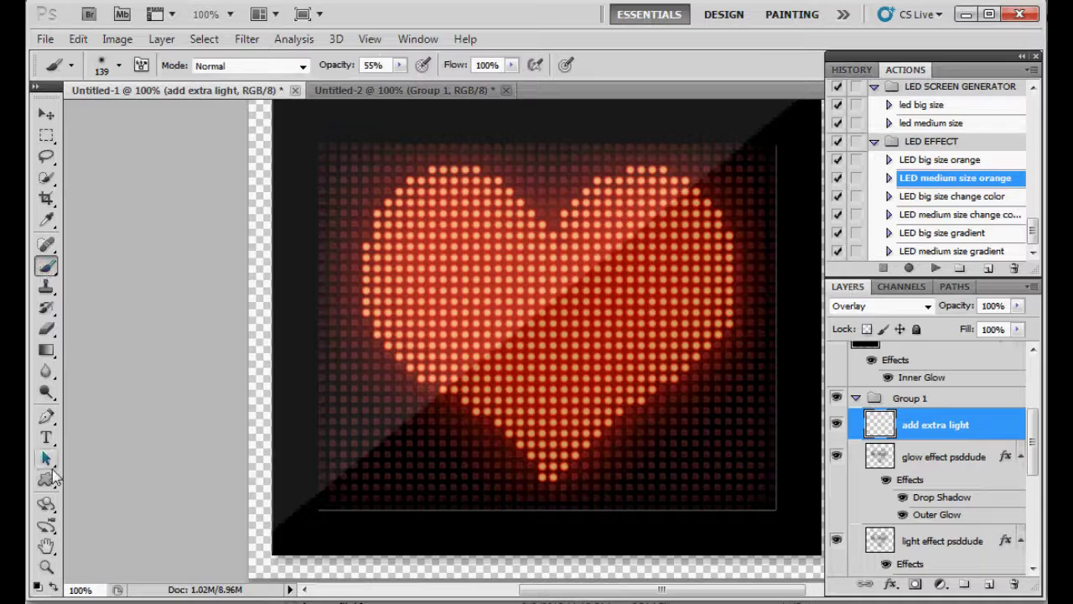
{"action": "left_click", "coordinate": [36, 86]}
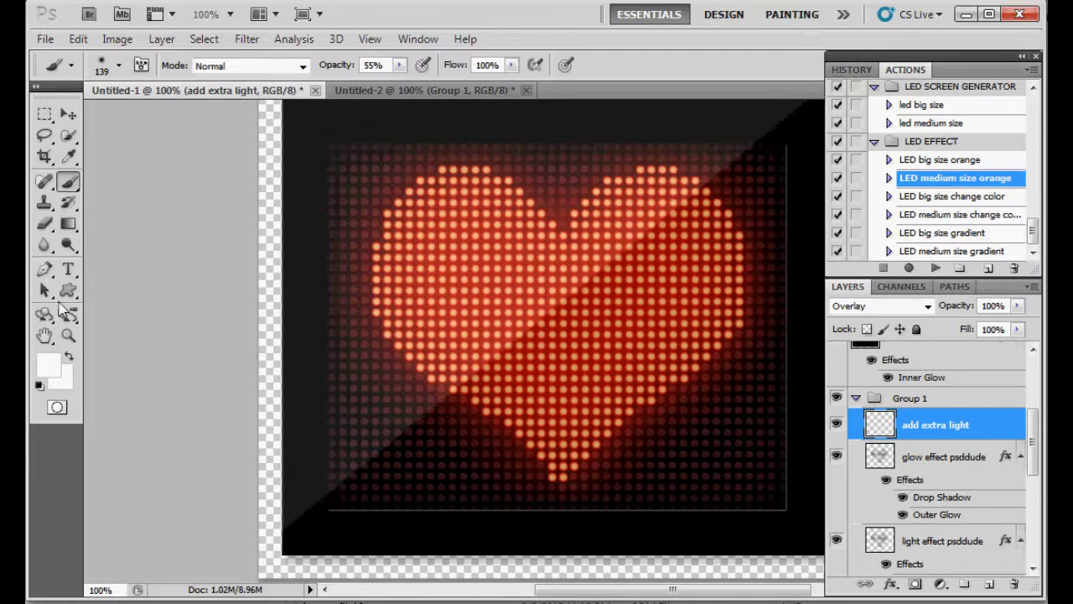
{"action": "left_click", "coordinate": [47, 363]}
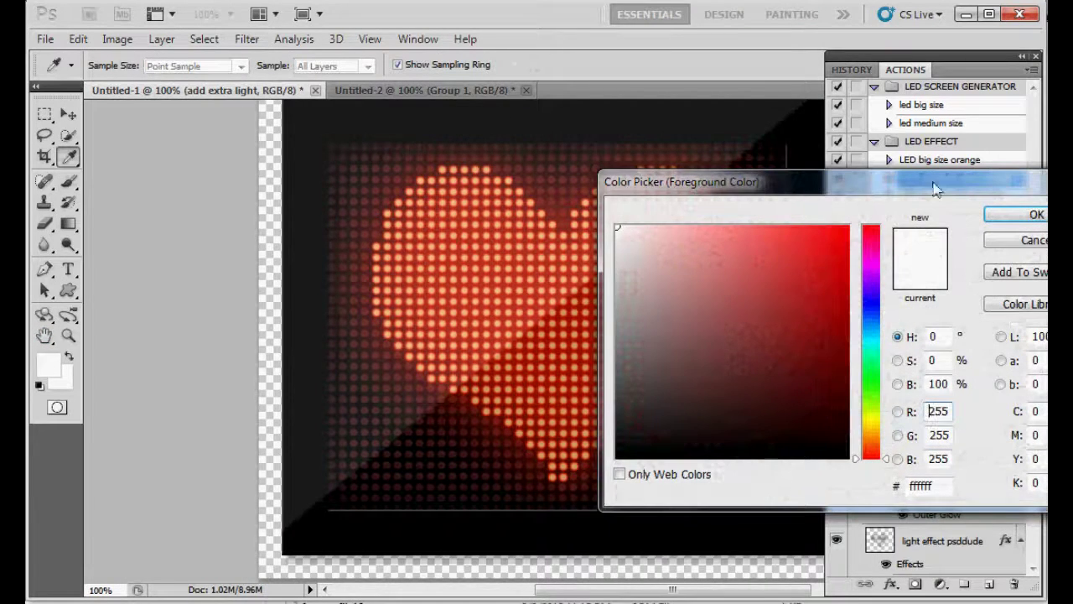
{"action": "left_click", "coordinate": [1031, 215]}
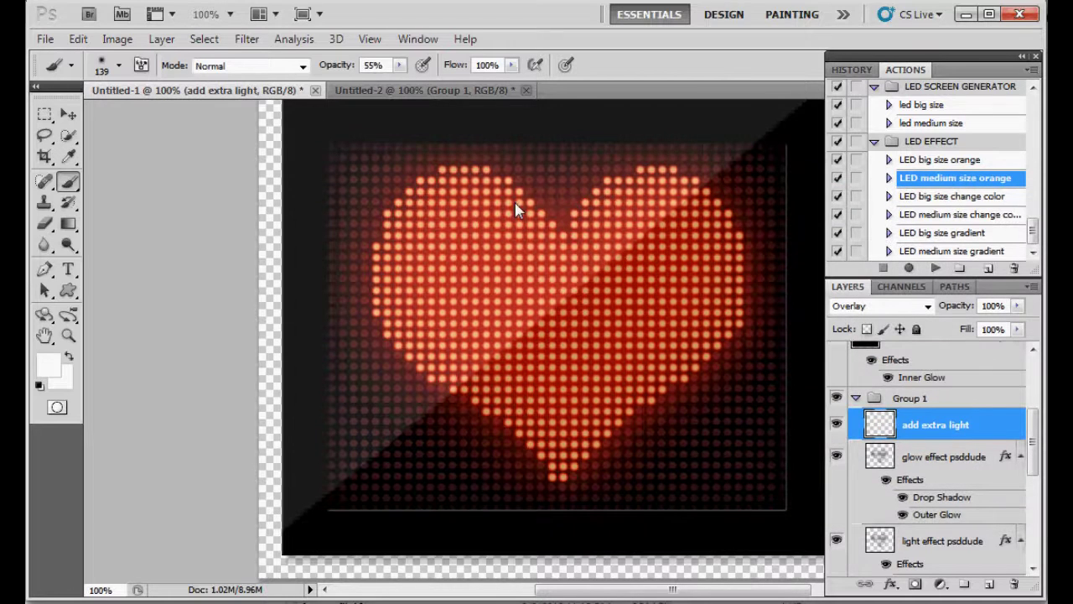
Brush white dabs onto the heart's upper lobes, centre and lower tip
{"action": "left_click", "coordinate": [474, 211]}
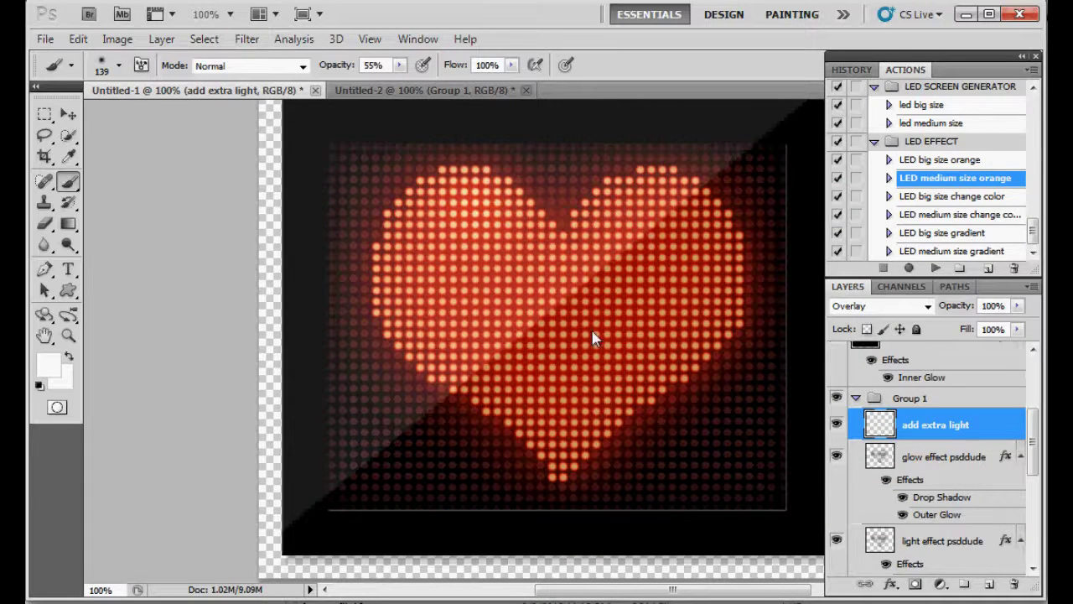
{"action": "left_click", "coordinate": [531, 247]}
{"action": "left_click", "coordinate": [639, 203]}
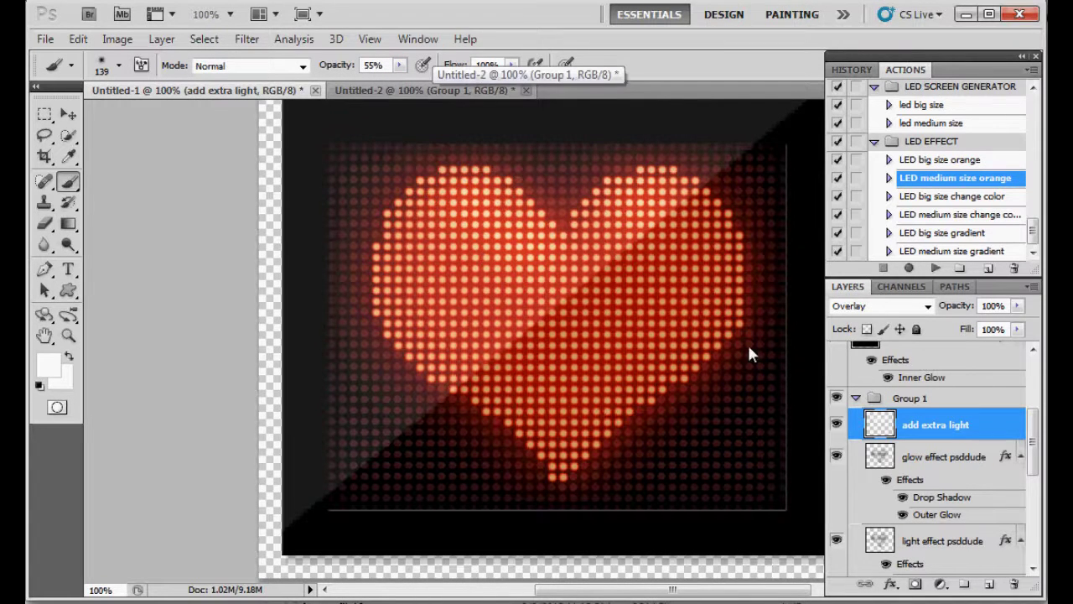
{"action": "left_click", "coordinate": [637, 220]}
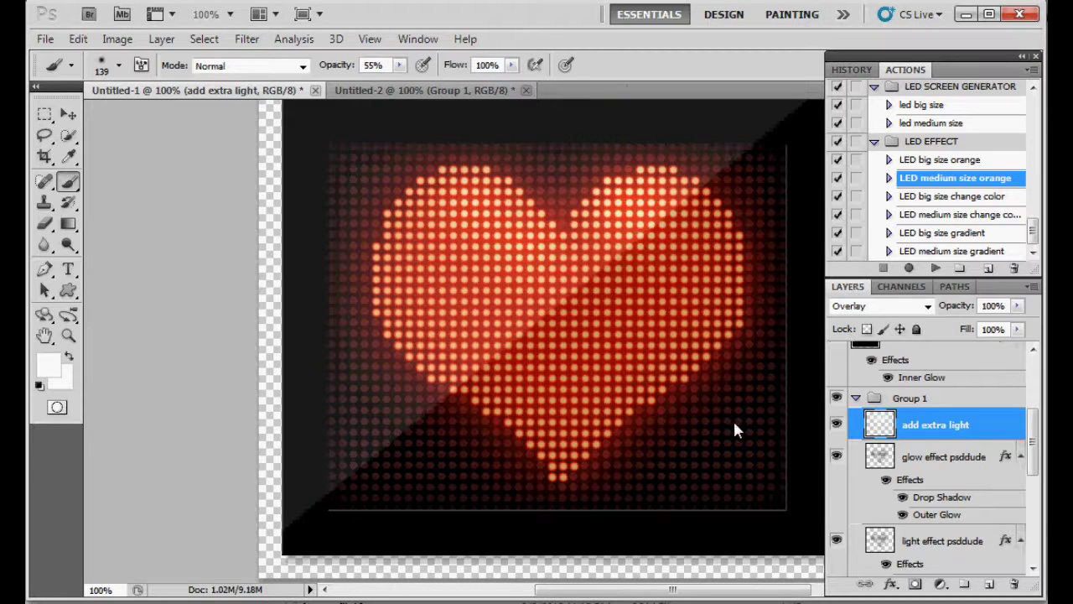
{"action": "left_click", "coordinate": [580, 461]}
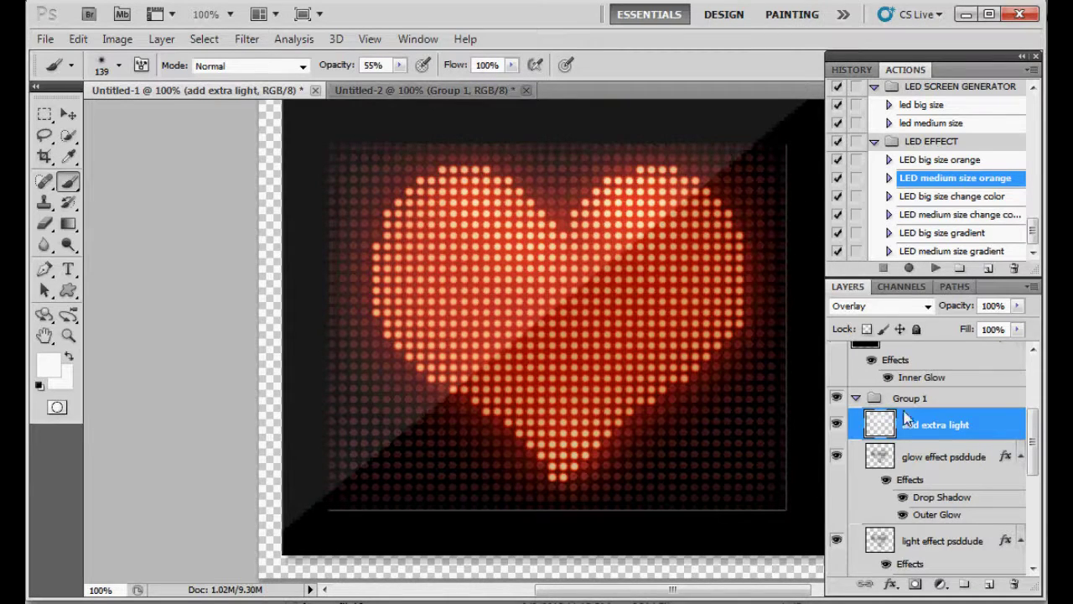